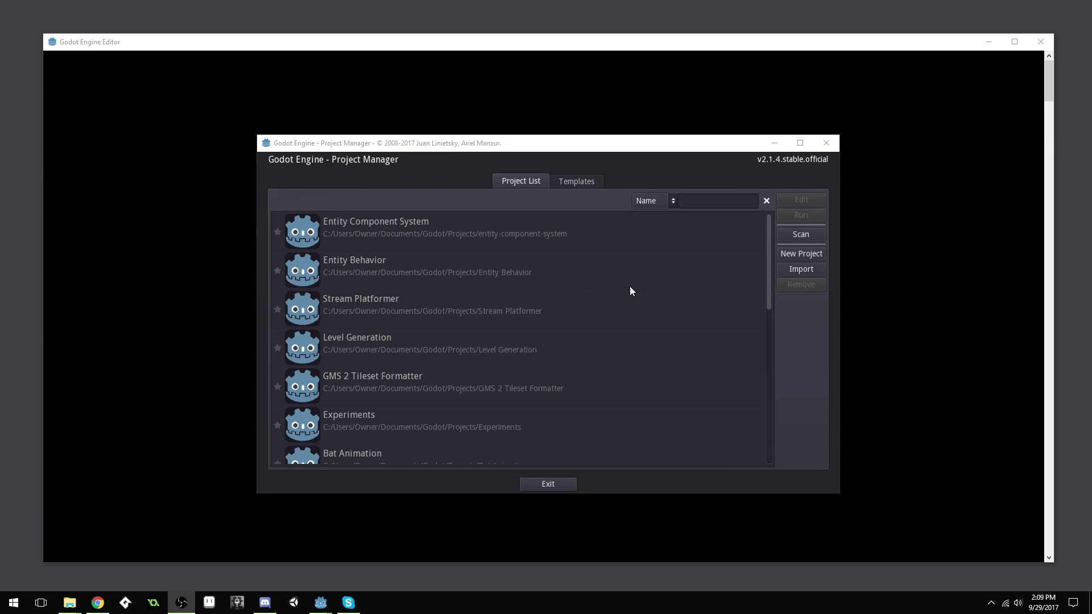
Select the Experiments project in the Project Manager's project list
left_click(381, 421)
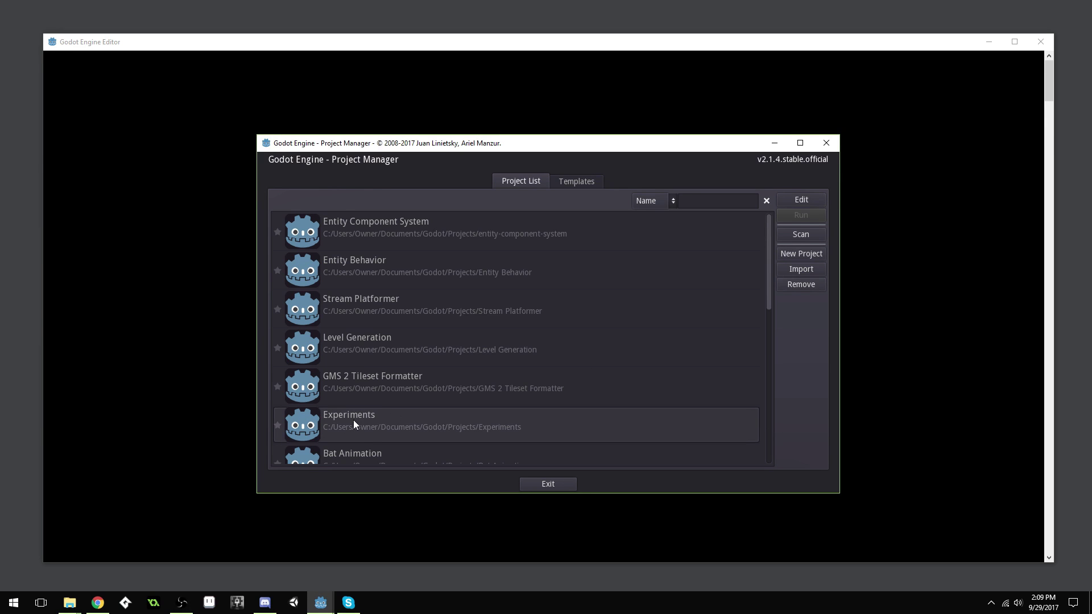
Open Experiments and delete CABALLO_low_poly.msh, CABALLO_low_poly.mtl and caballo_txt.png from the project
double_click(430, 428)
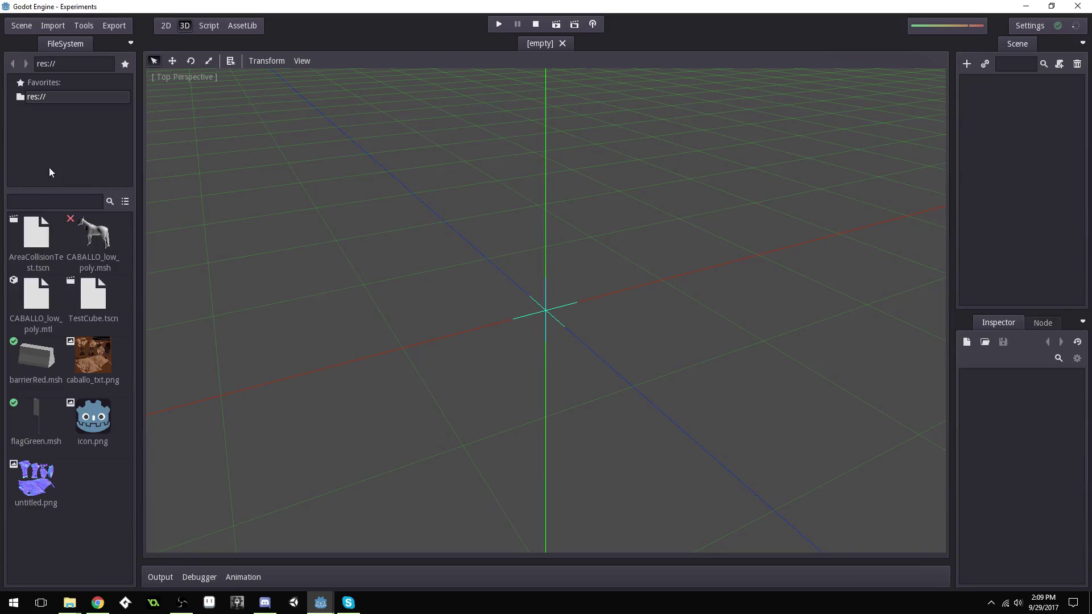
right_click(100, 238)
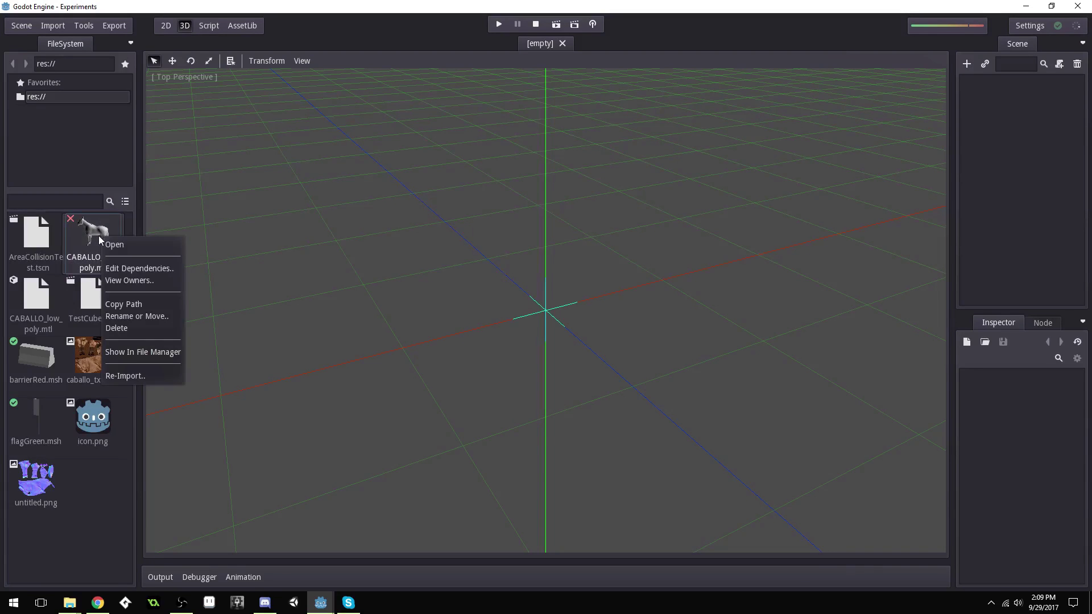
left_click(133, 329)
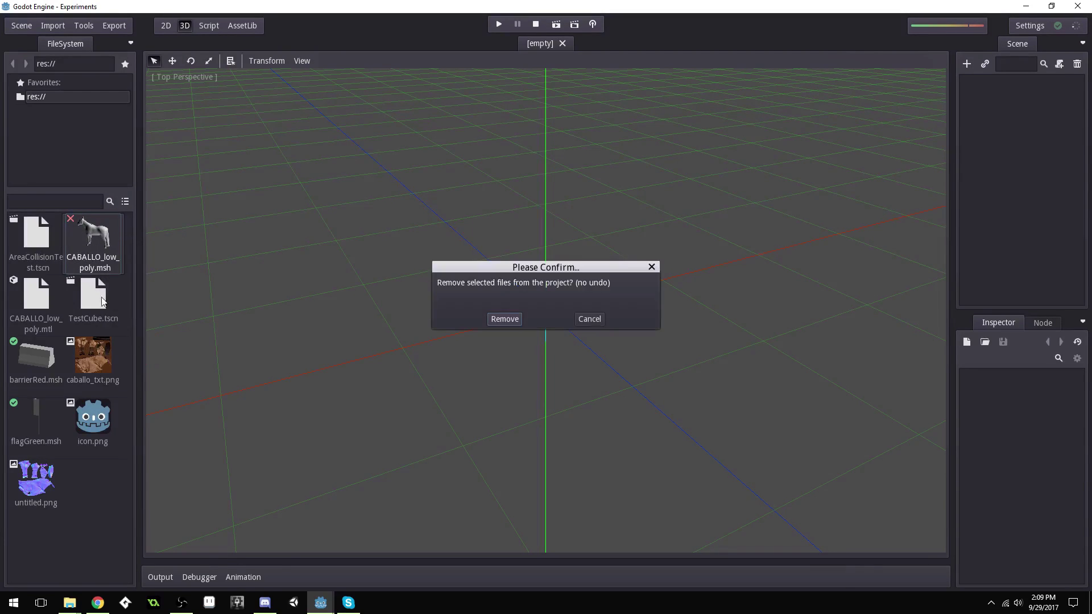
left_click(506, 317)
right_click(97, 240)
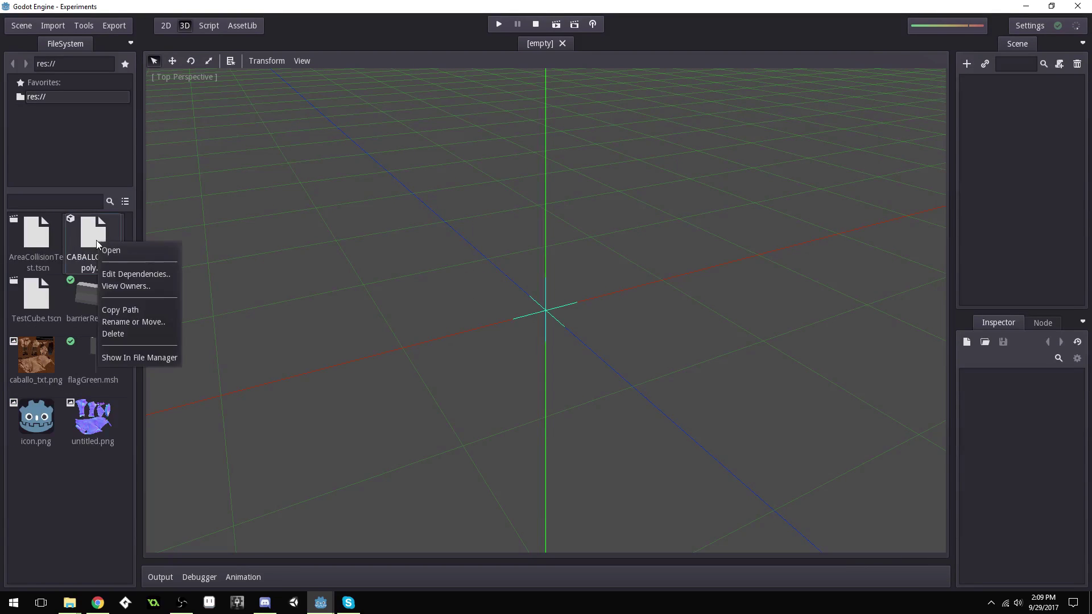
left_click(135, 334)
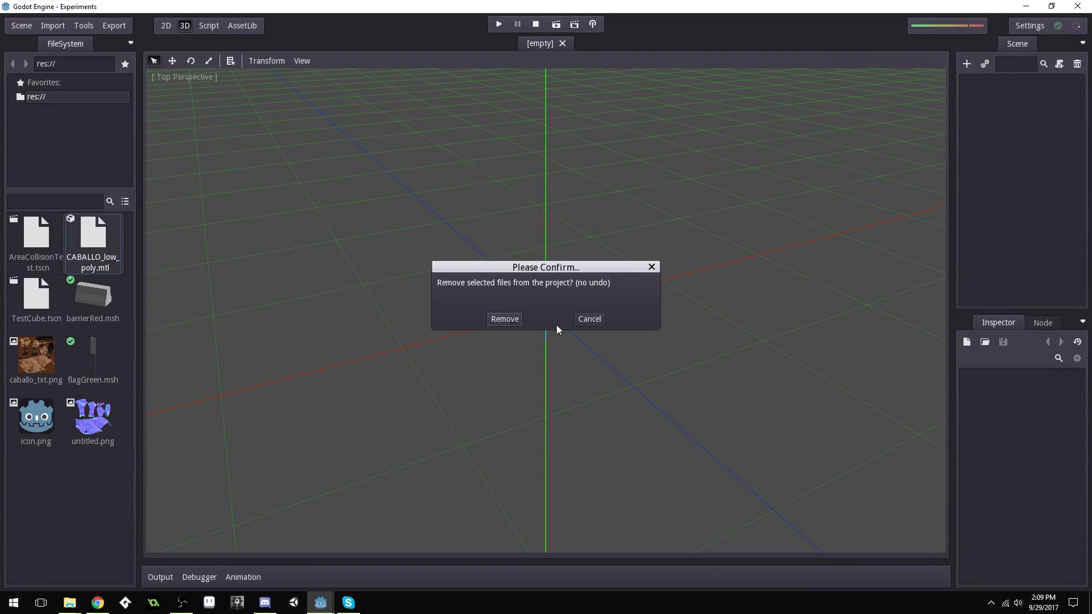
left_click(510, 322)
right_click(84, 292)
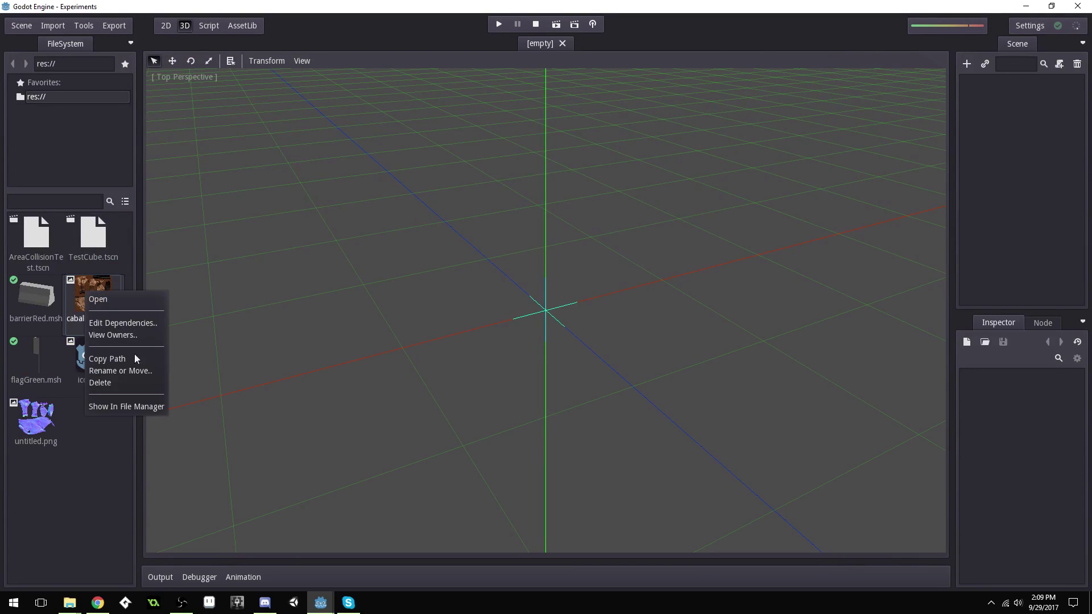
left_click(121, 380)
left_click(505, 319)
Delete untitled.png, barrierRed.msh and flagGreen.msh from the project
right_click(78, 361)
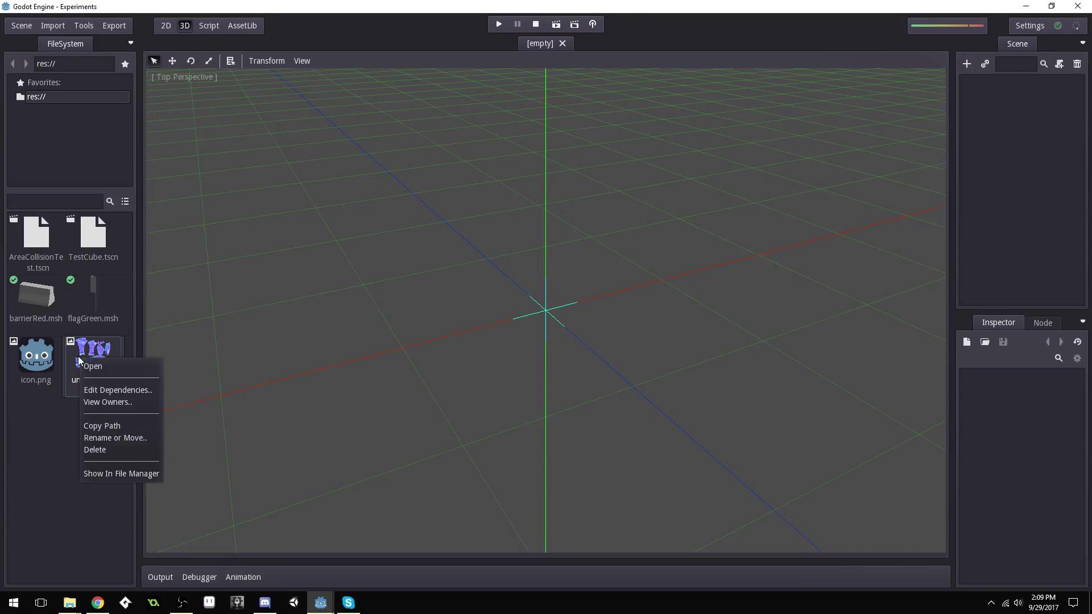
left_click(117, 449)
left_click(500, 322)
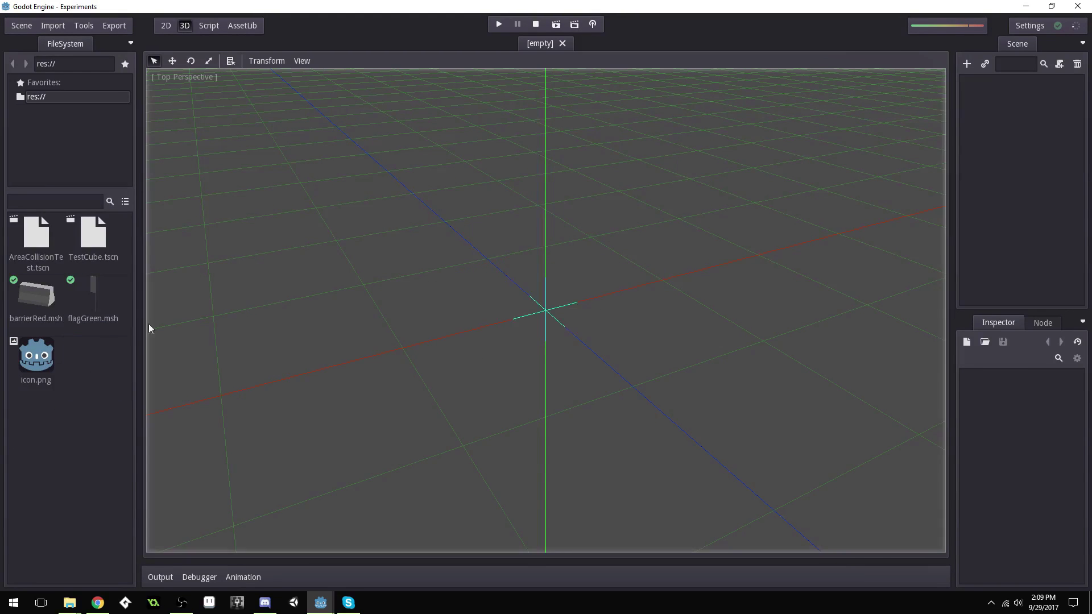
right_click(29, 291)
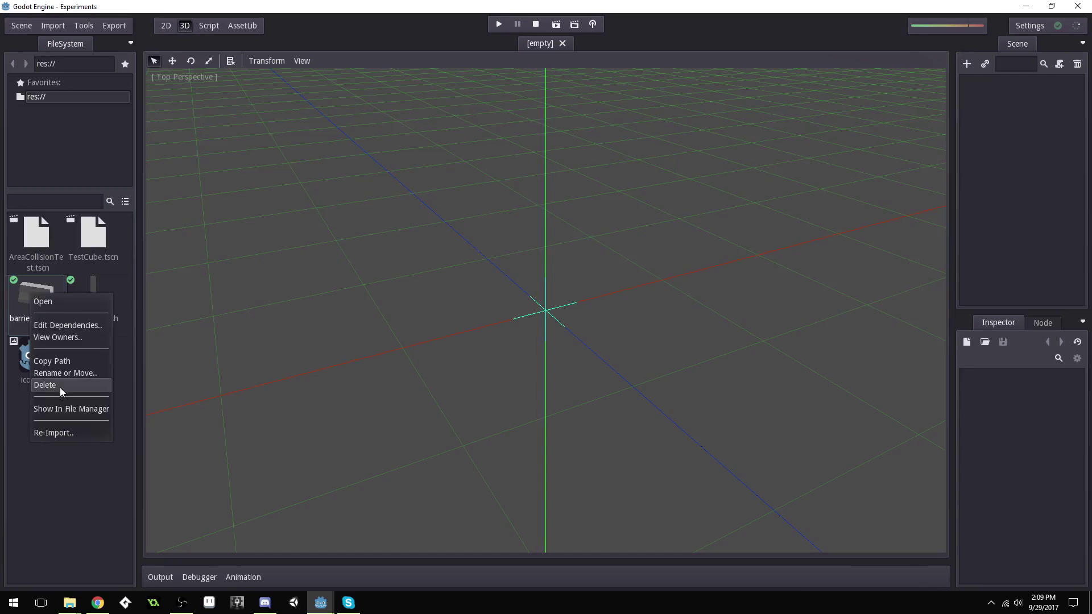
left_click(60, 386)
left_click(486, 319)
right_click(47, 302)
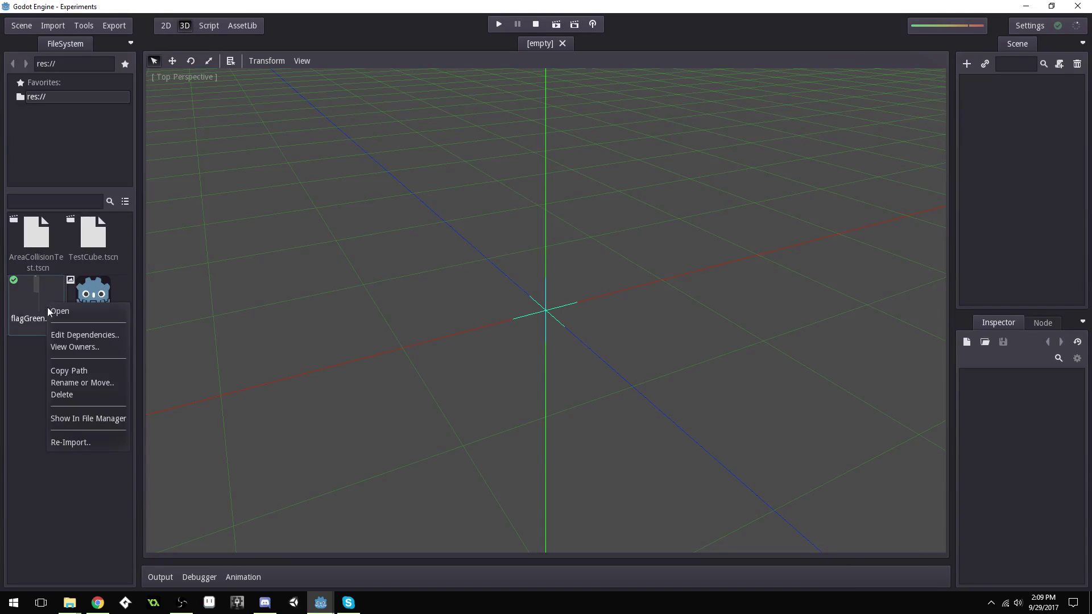
left_click(93, 400)
left_click(504, 319)
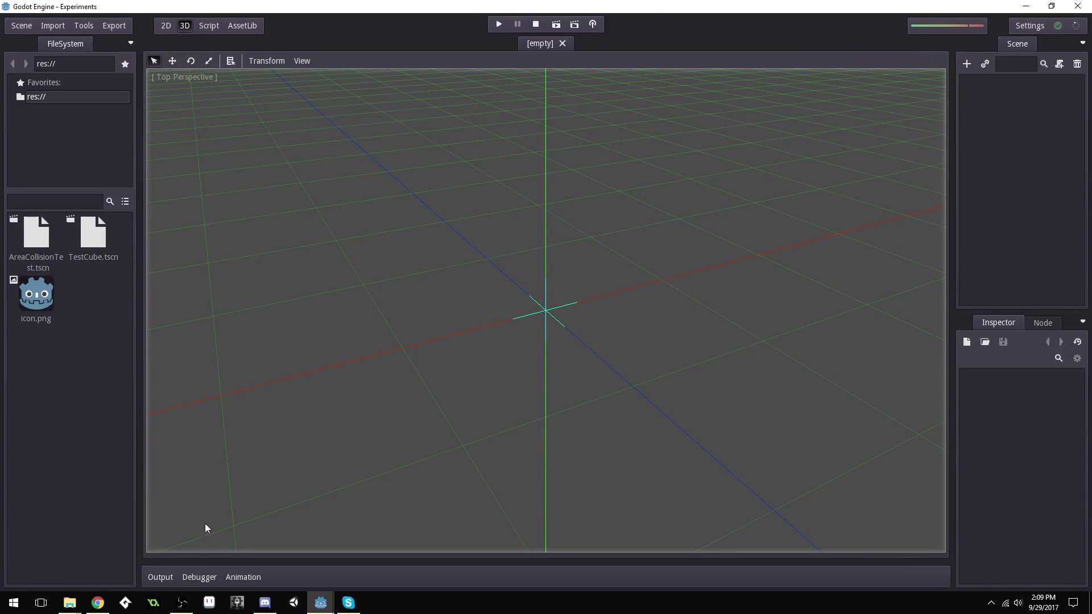
From Downloads\caballo_lowpoly\caballo_lowpoly, launch CABALLO_low_poly.blend in Blender
mouse_move(70, 603)
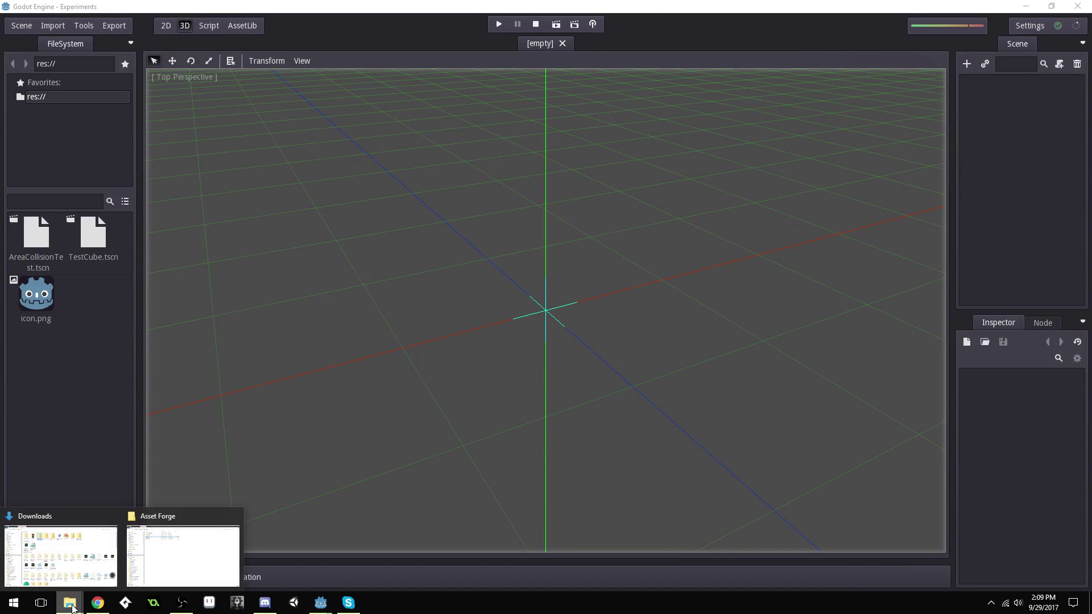
left_click(55, 532)
double_click(220, 110)
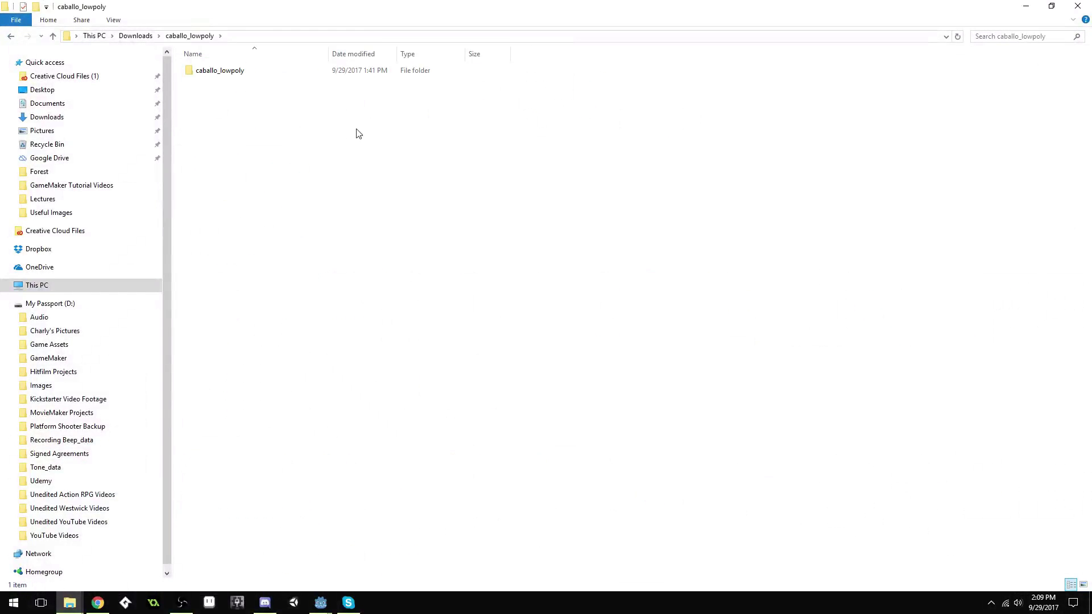
double_click(223, 73)
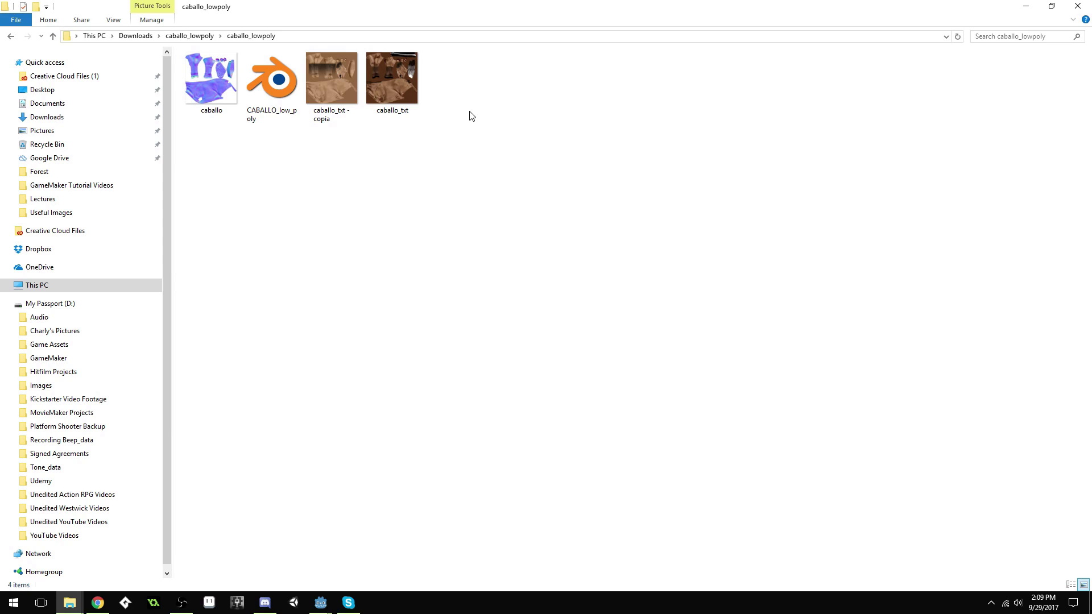
left_click(234, 91)
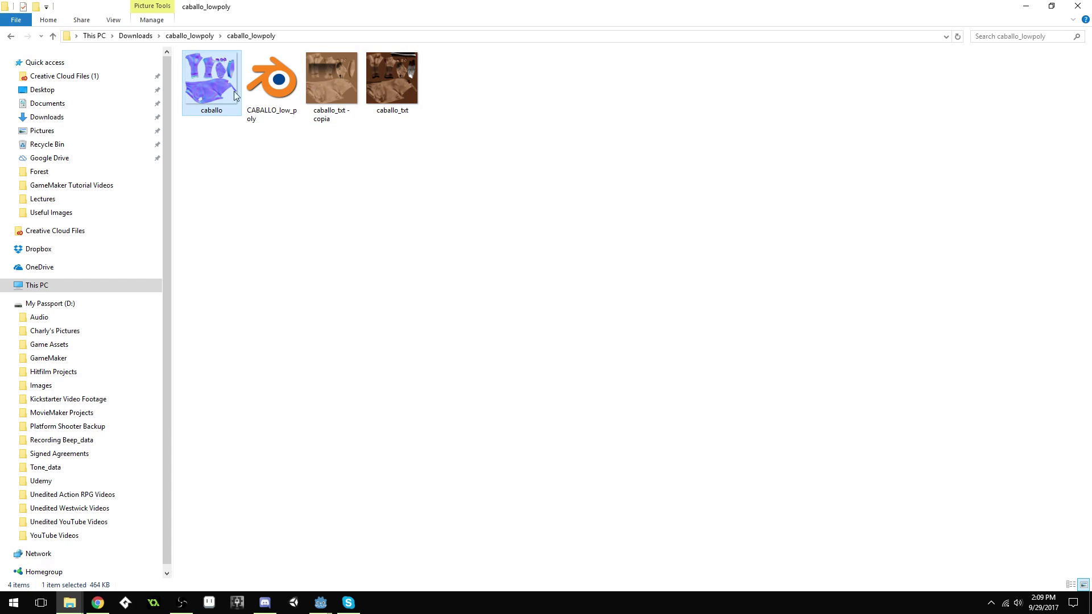
left_click(272, 85)
left_click(677, 127)
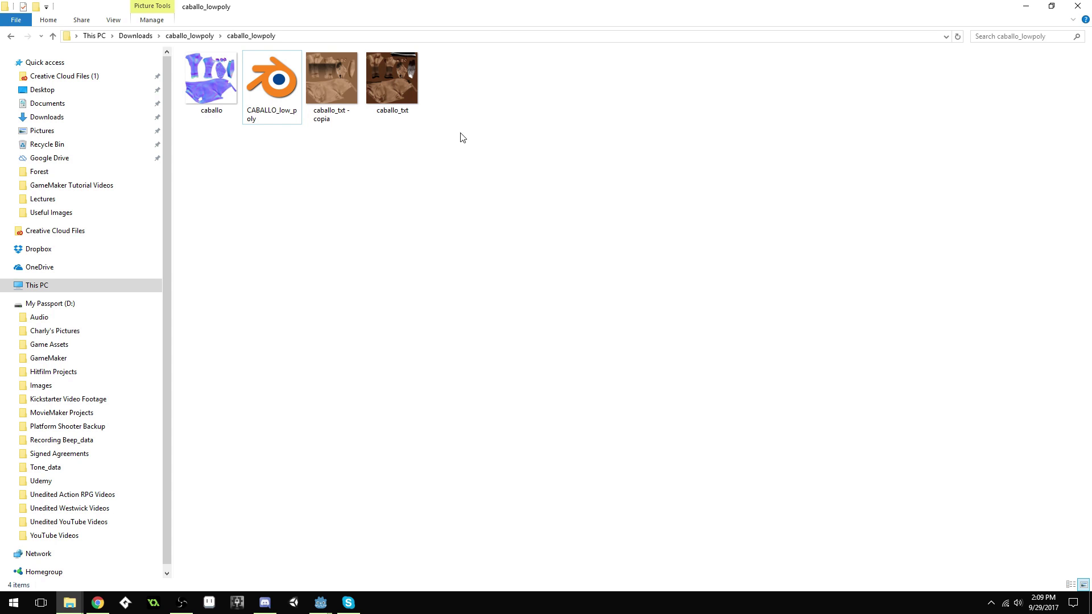
double_click(265, 90)
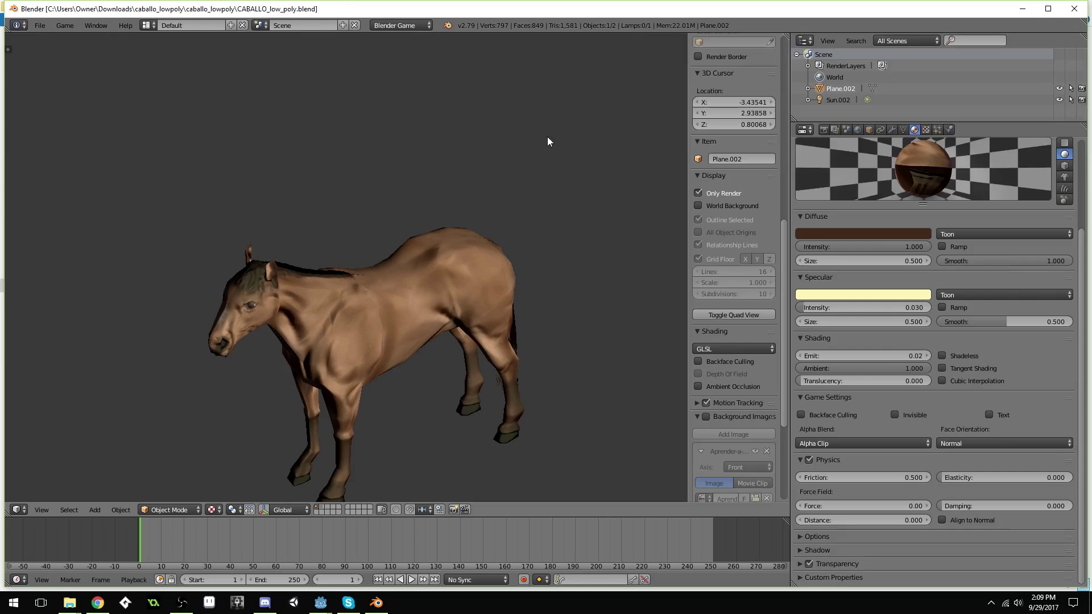
Start a Collada (Default) .dae export of the horse model from Blender's File > Export menu
mouse_move(462, 329)
middle_mouse_down()
mouse_move(458, 304)
mouse_move(394, 301)
mouse_move(432, 292)
mouse_move(461, 328)
middle_mouse_up()
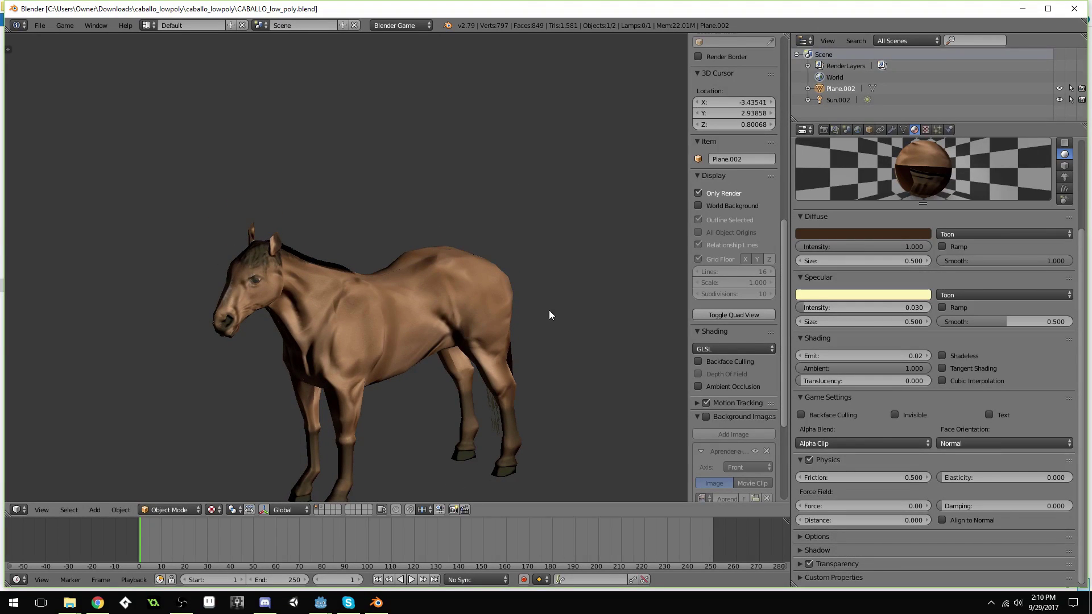
left_click(41, 25)
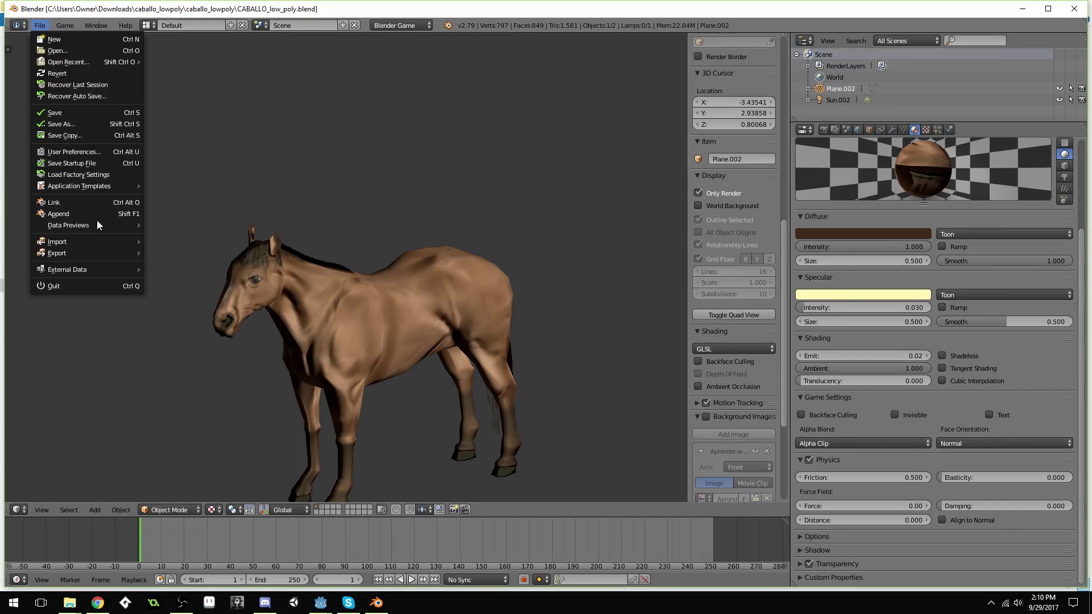
mouse_move(94, 254)
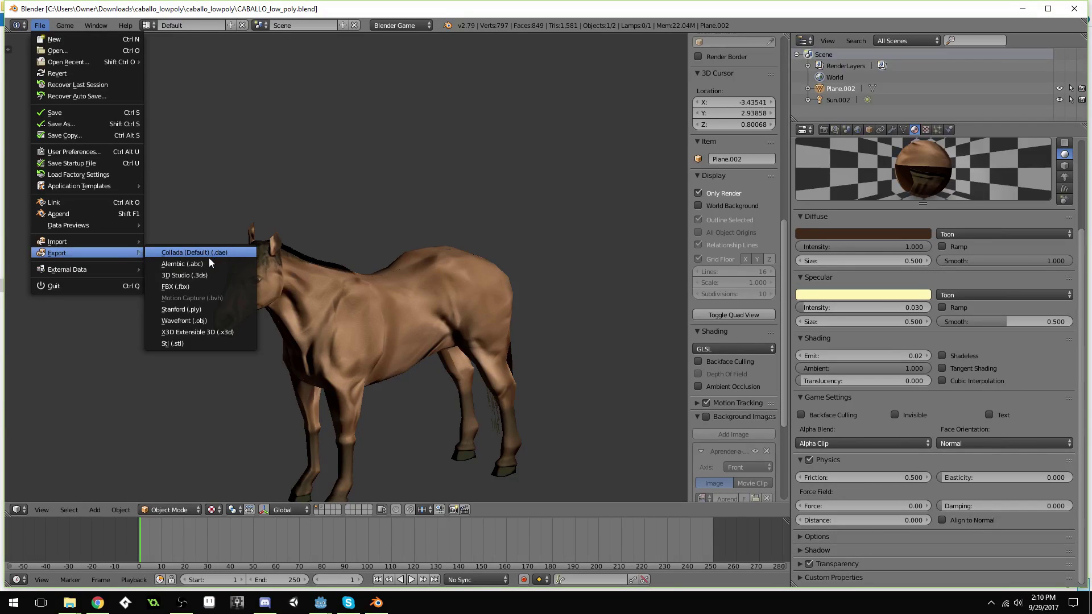
left_click(186, 254)
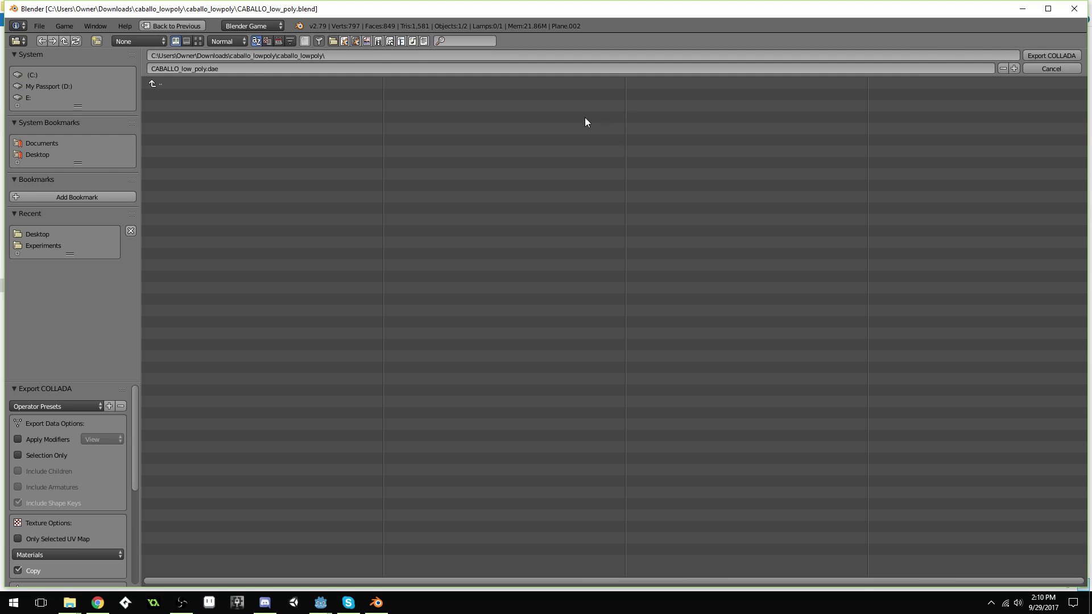
Export CABALLO_low_poly.dae into Documents\Godot\Projects\Experiments, deleting the old copy first
left_click(43, 144)
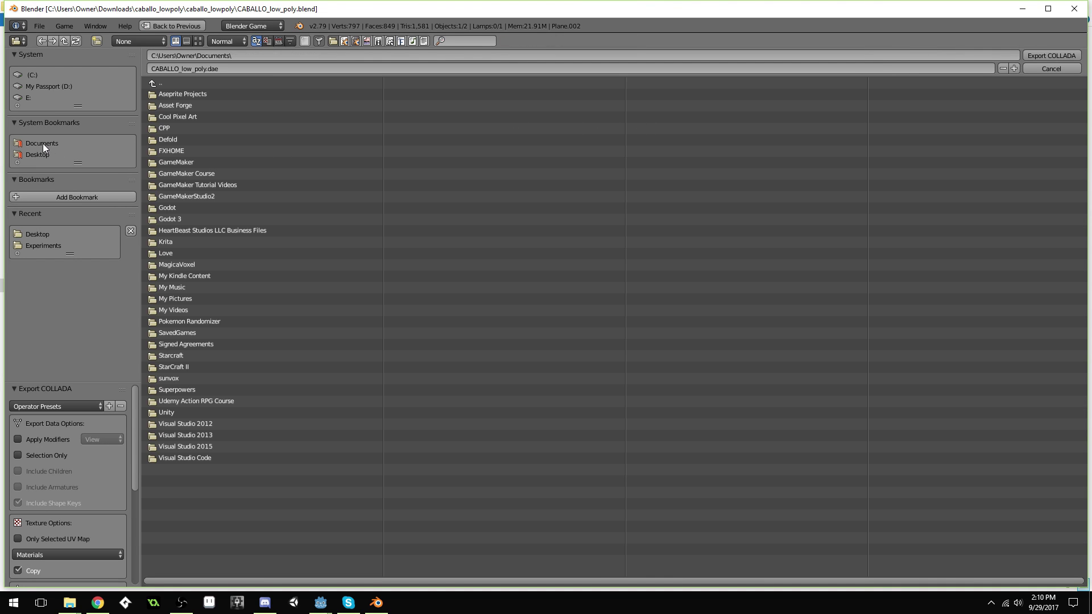
double_click(167, 208)
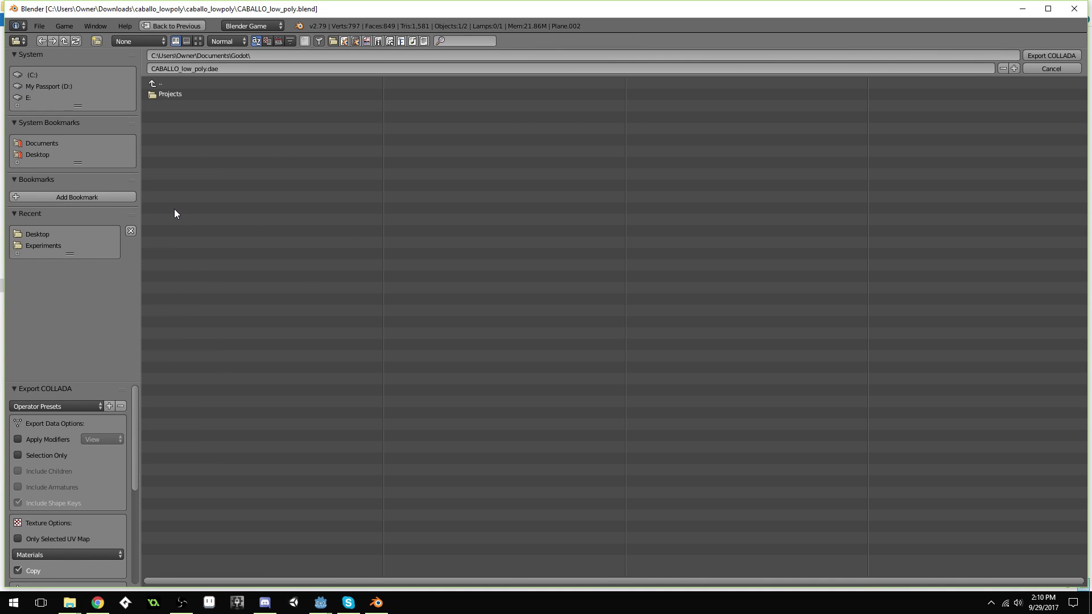
left_click(176, 94)
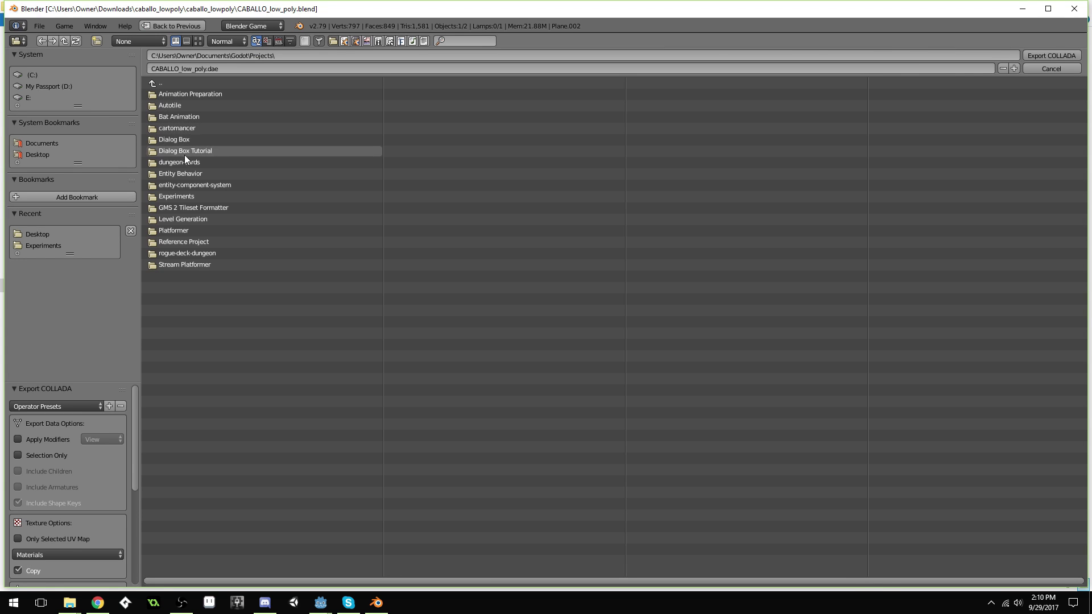
left_click(182, 196)
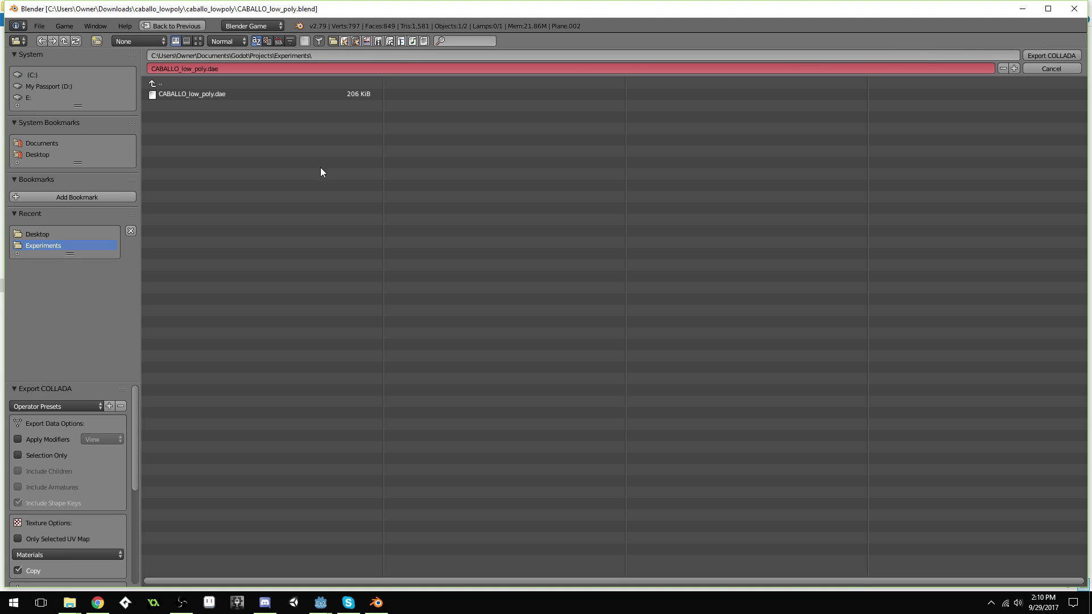
left_click(206, 95)
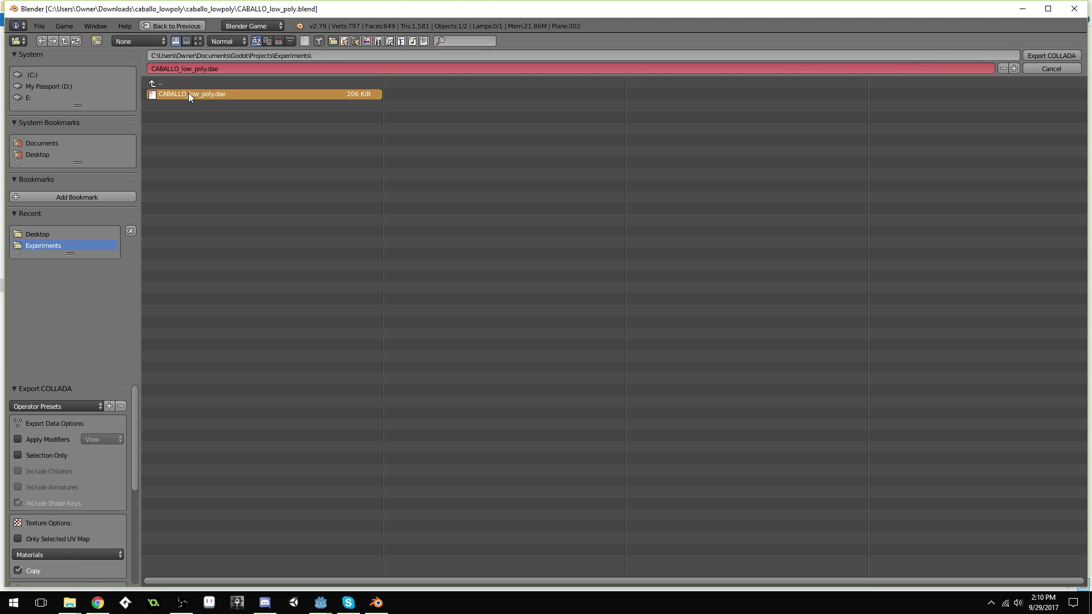
key("x")
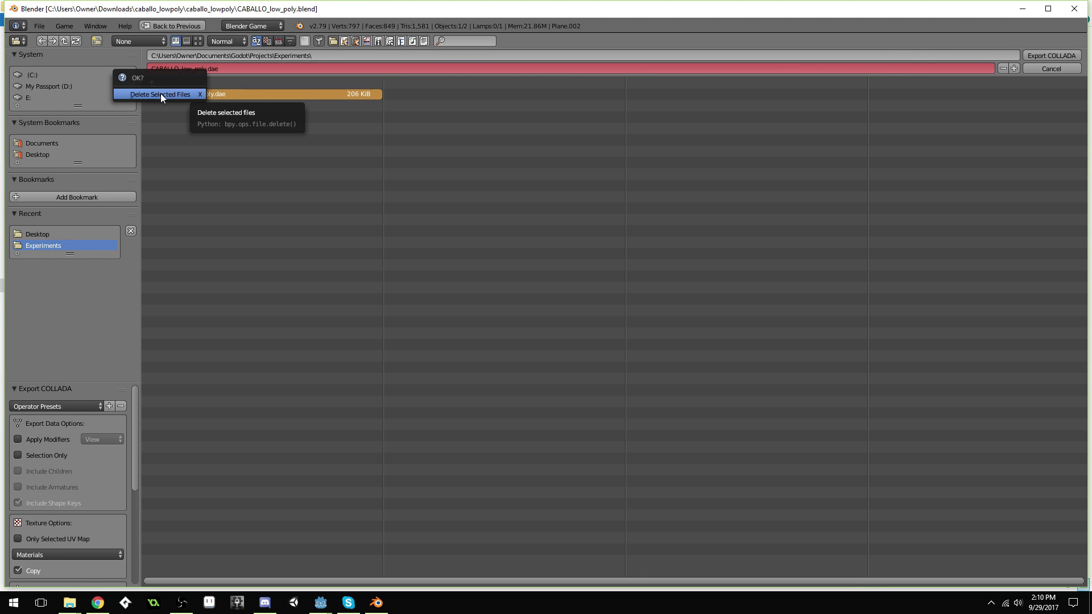
left_click(160, 93)
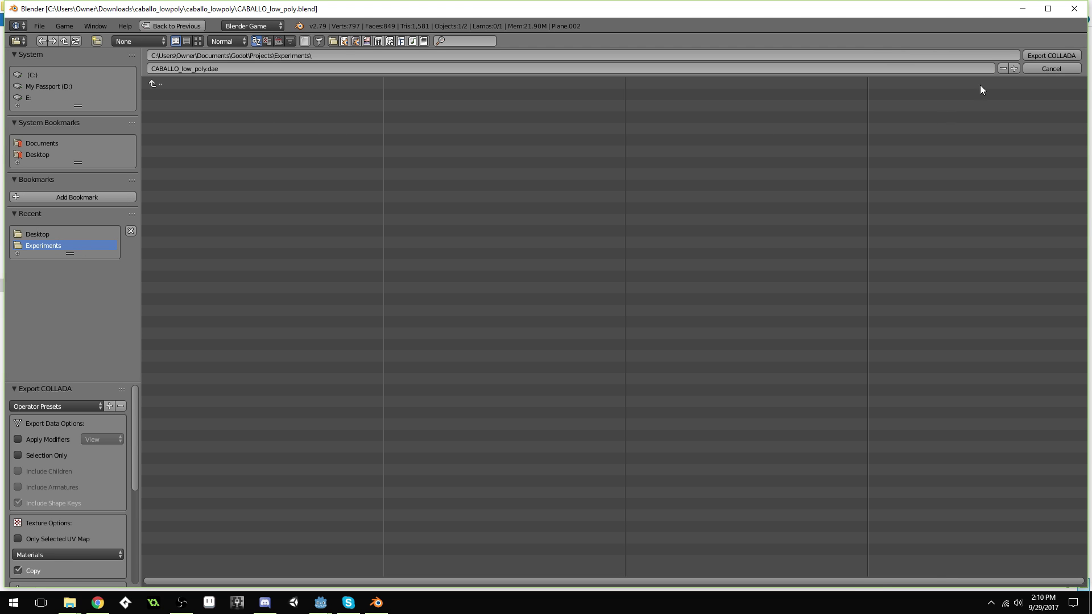
left_click(1053, 55)
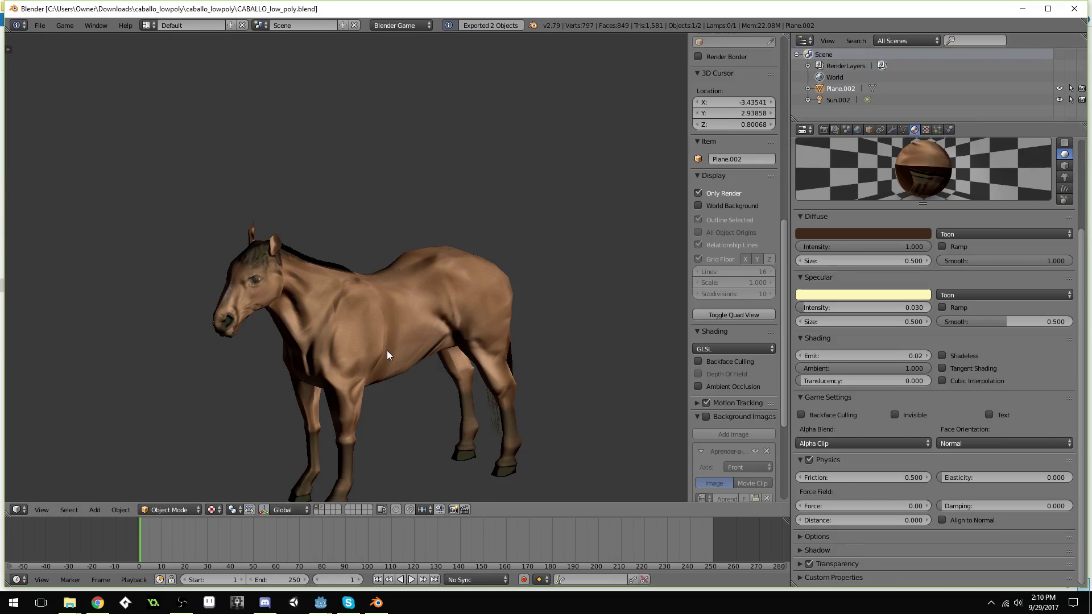
Return to Godot and inspect the new caballo_txt.png and untitled.png files in FileSystem
left_click(1022, 8)
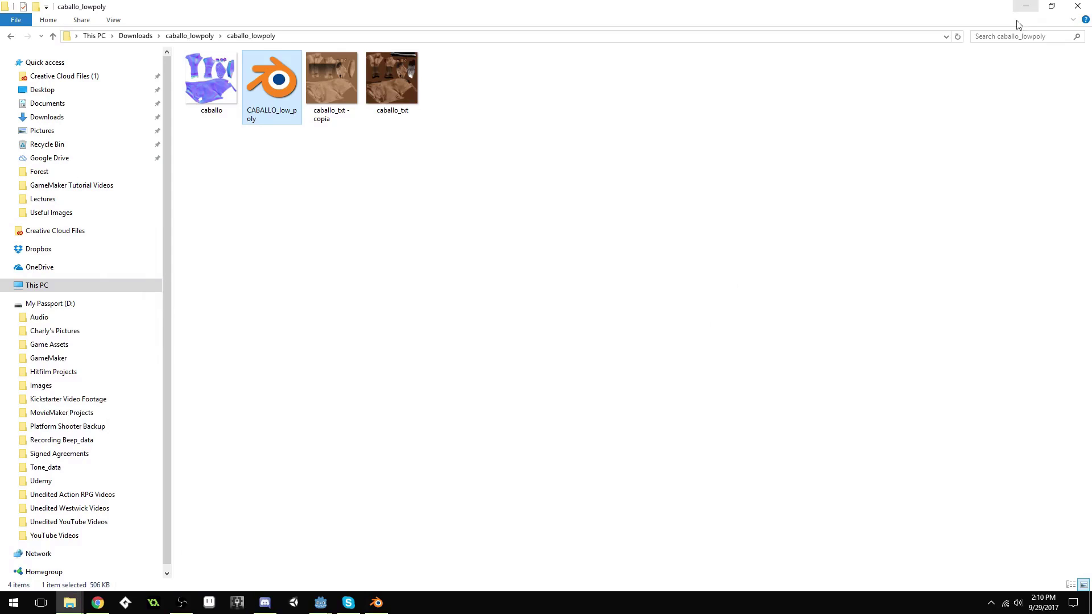
left_click(1077, 6)
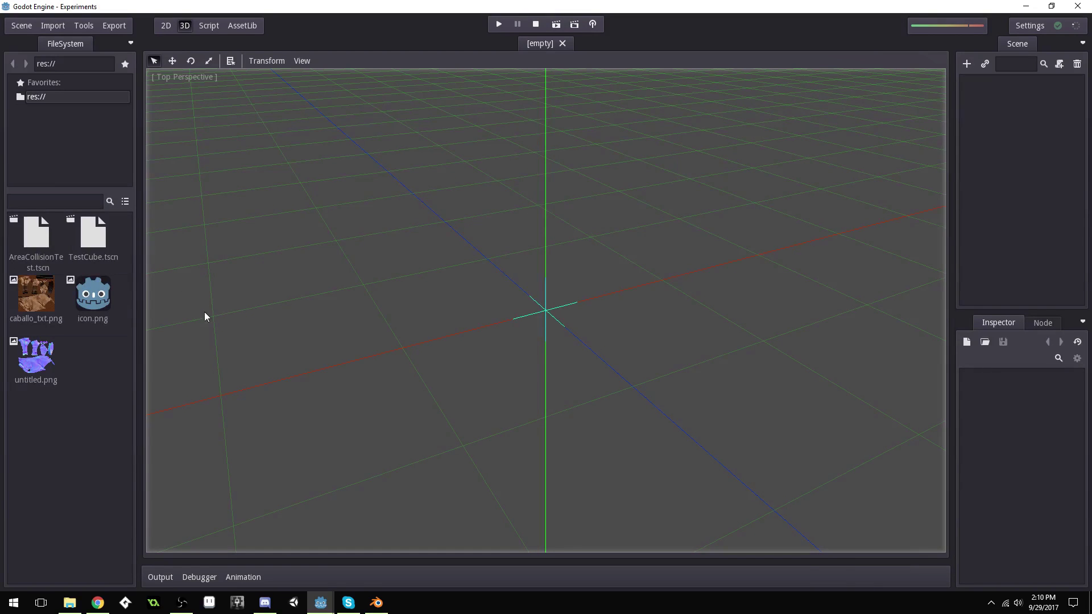
left_click(38, 372)
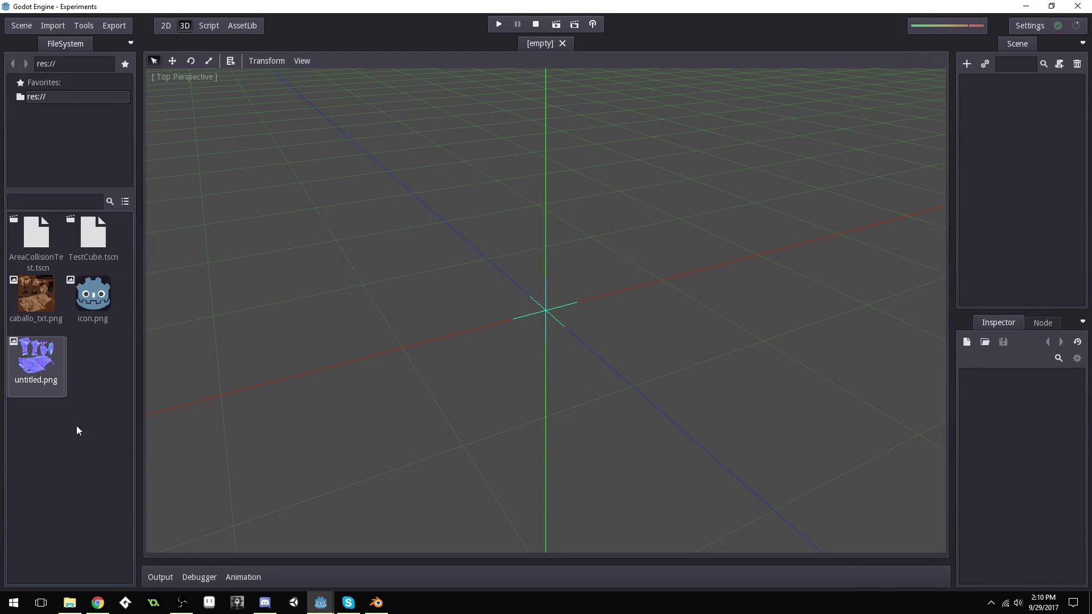
left_click(46, 294)
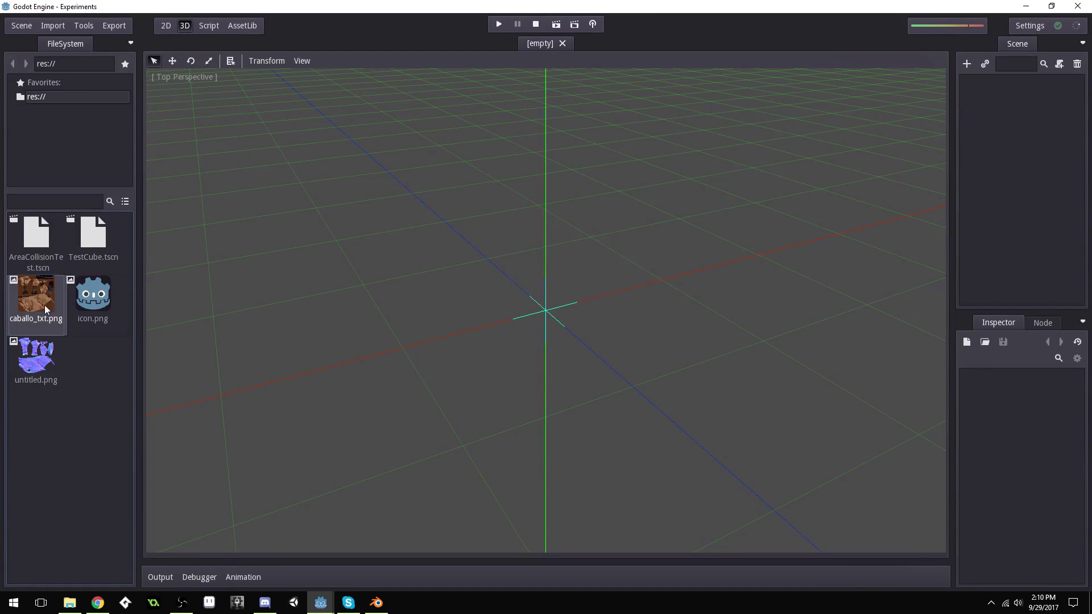
left_click(42, 374)
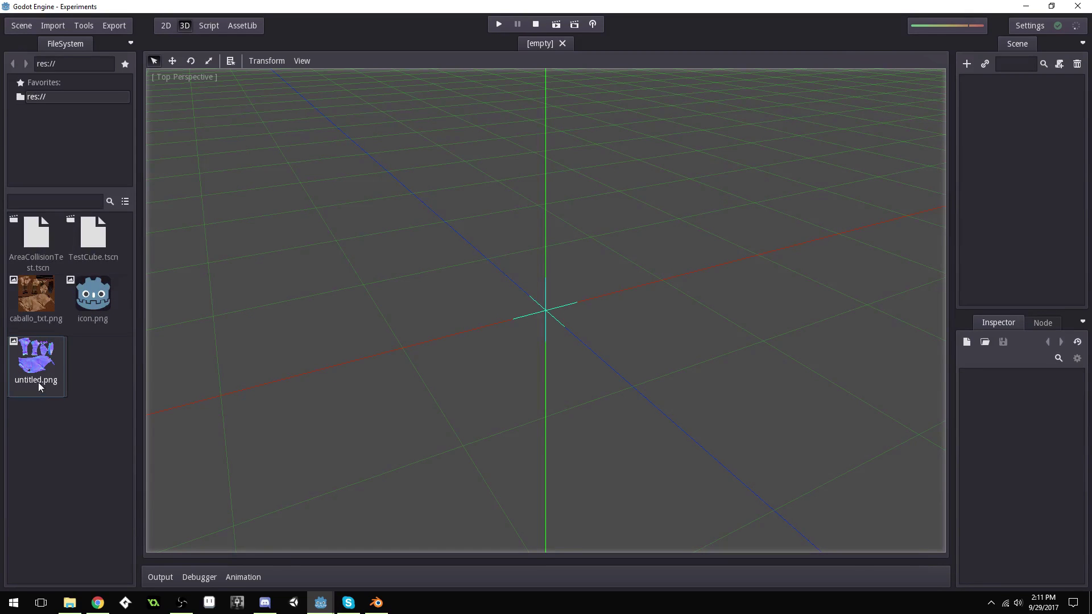
Export the horse as Wavefront OBJ into Documents\Godot\Projects\Experiments, then minimize Blender
left_click(376, 603)
left_click(39, 25)
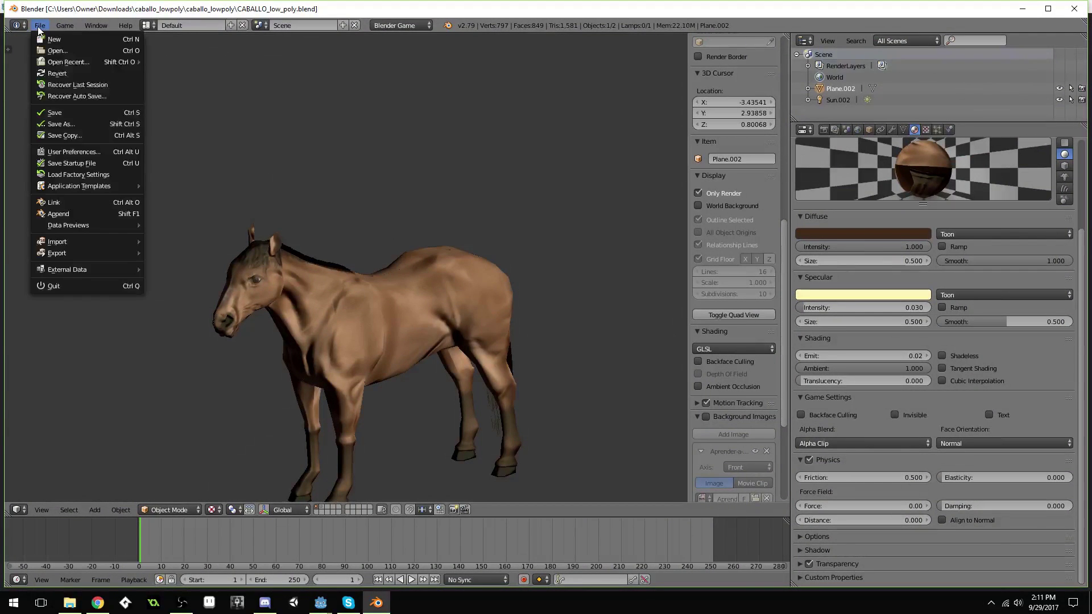
mouse_move(86, 253)
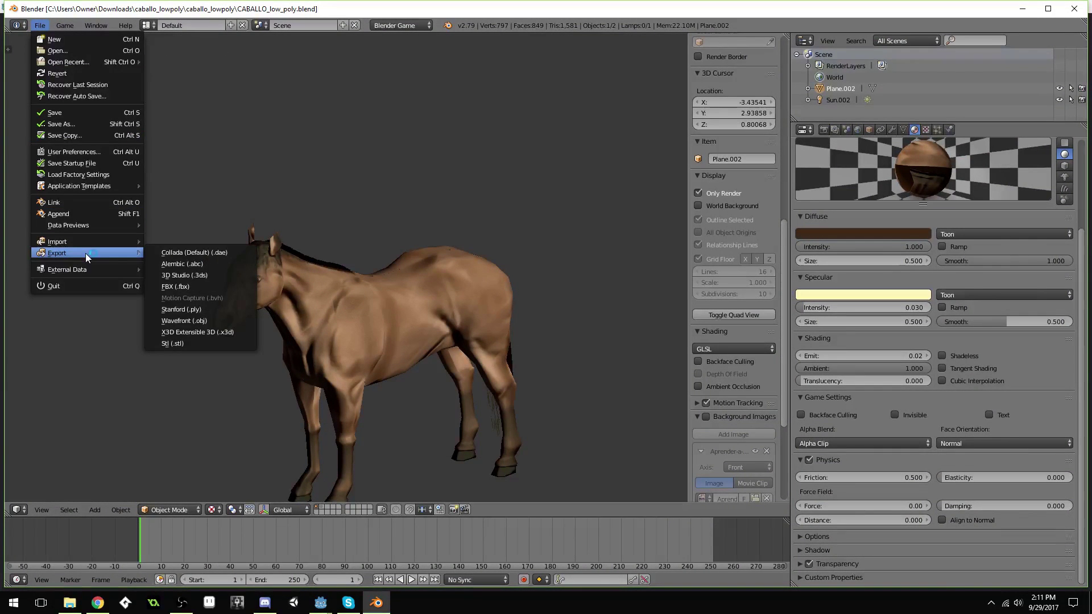
left_click(205, 322)
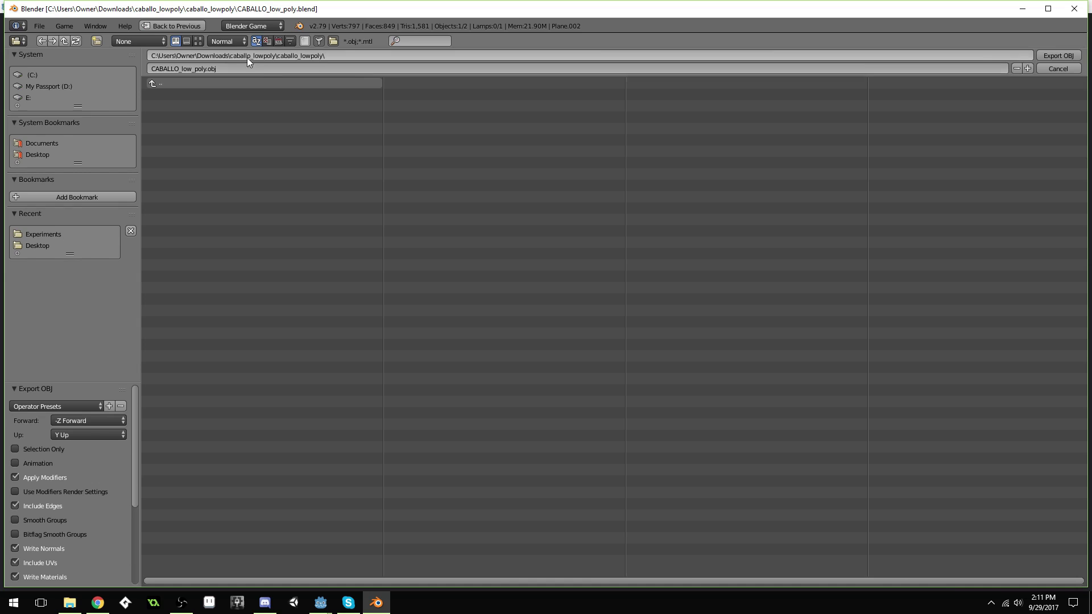
left_click(49, 143)
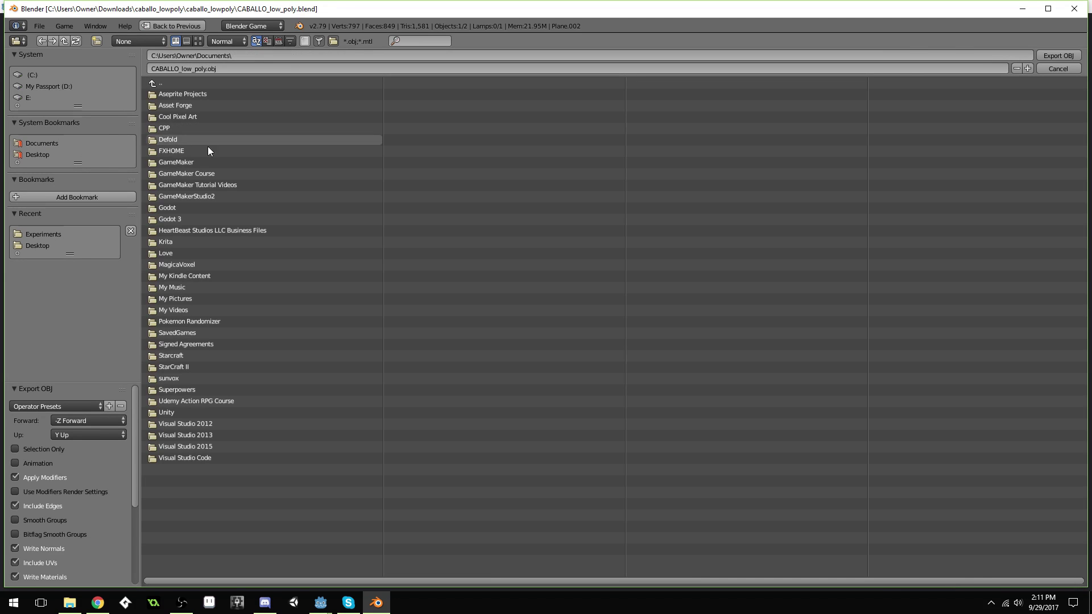
left_click(188, 207)
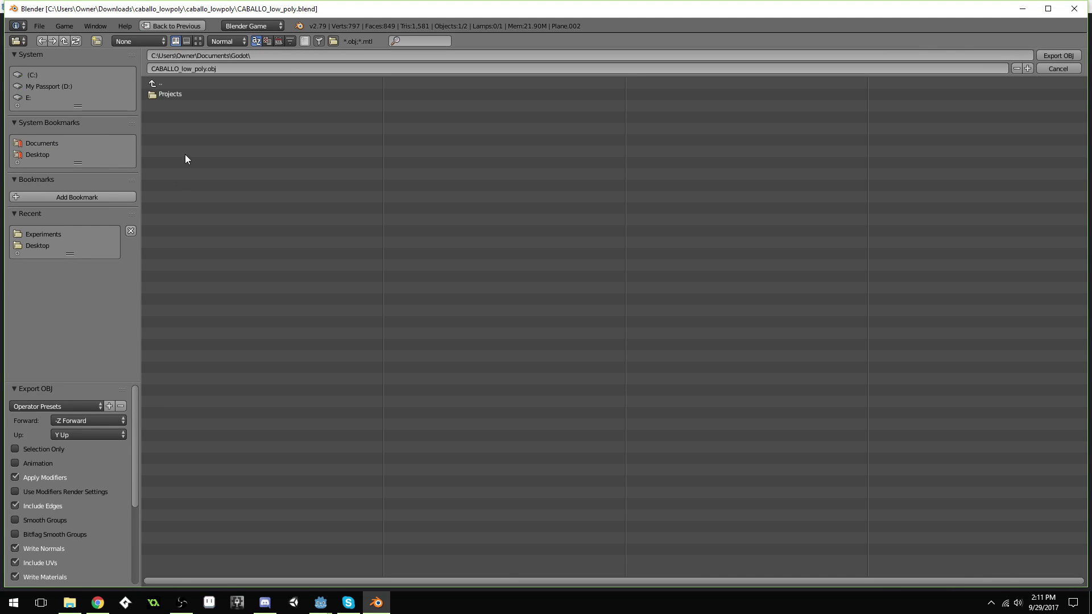
left_click(169, 95)
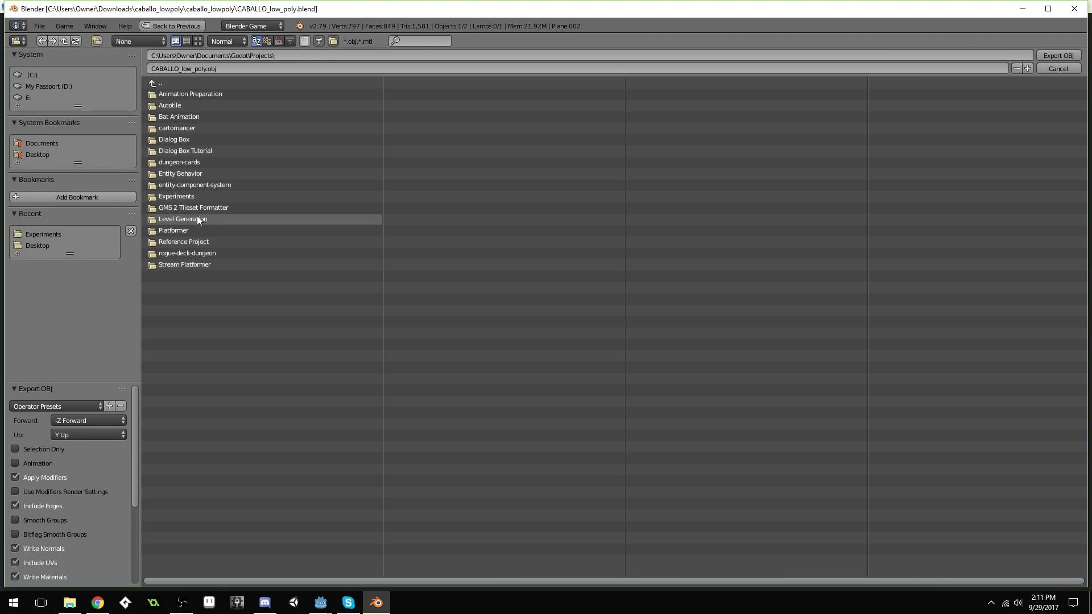
left_click(183, 196)
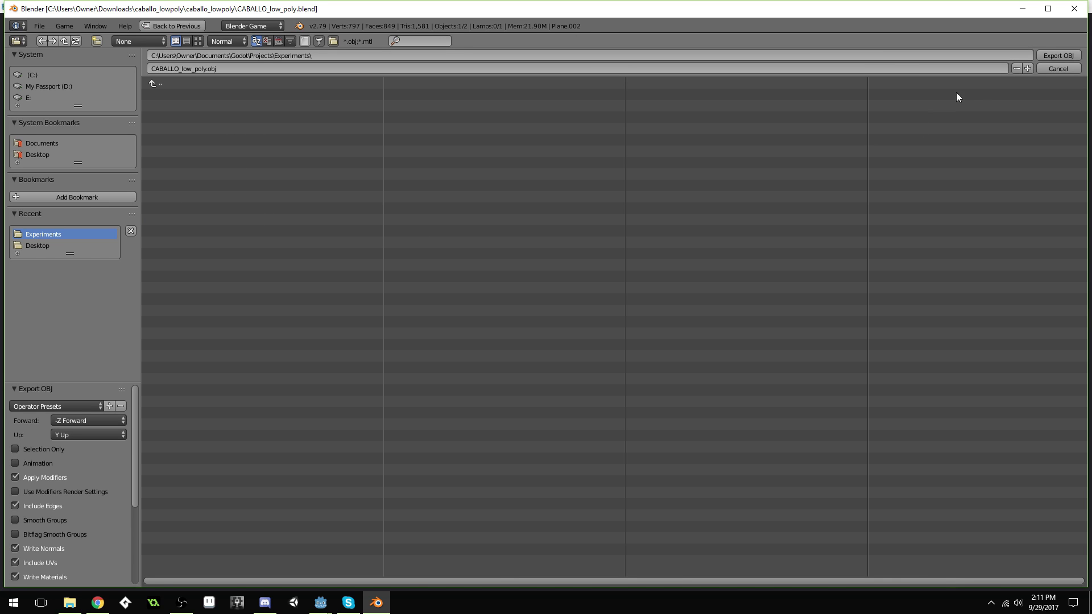
left_click(1057, 55)
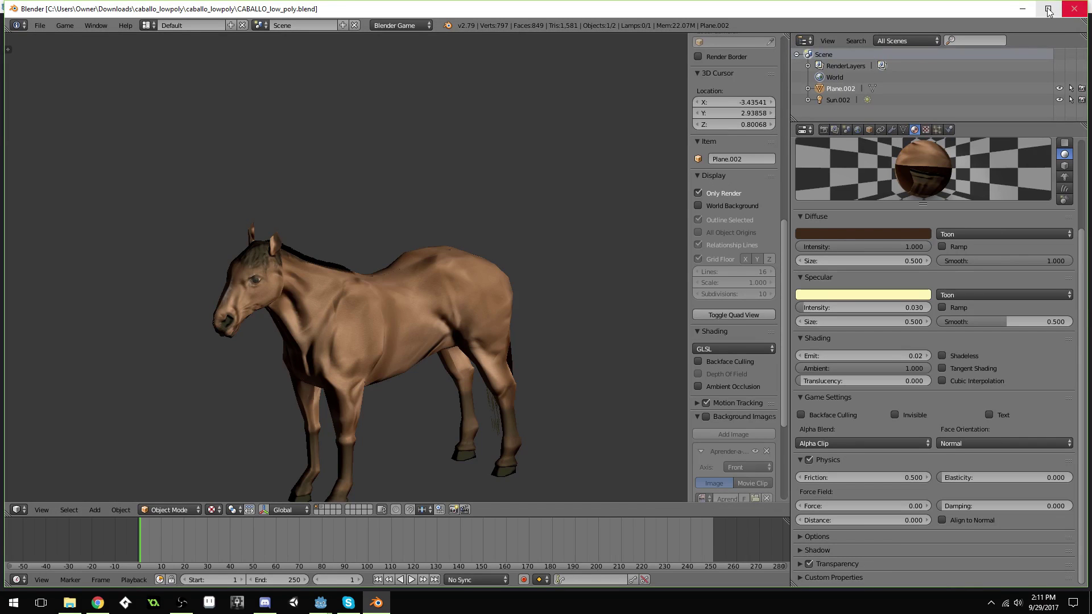
left_click(1021, 9)
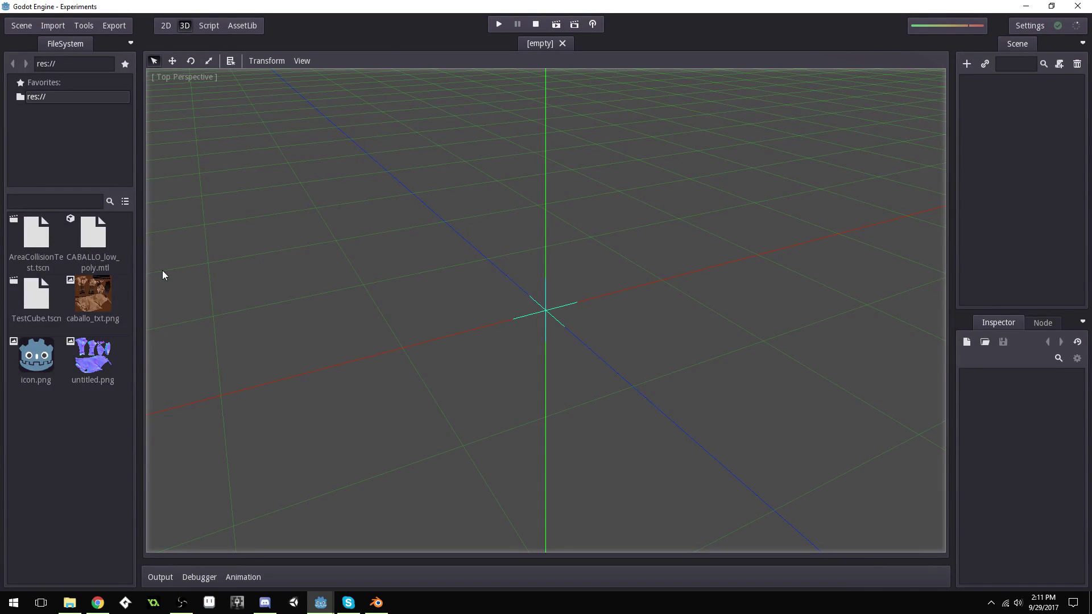
In File Explorer, browse to Documents\Godot\Projects\Experiments in a windowed view over Godot
left_click(69, 603)
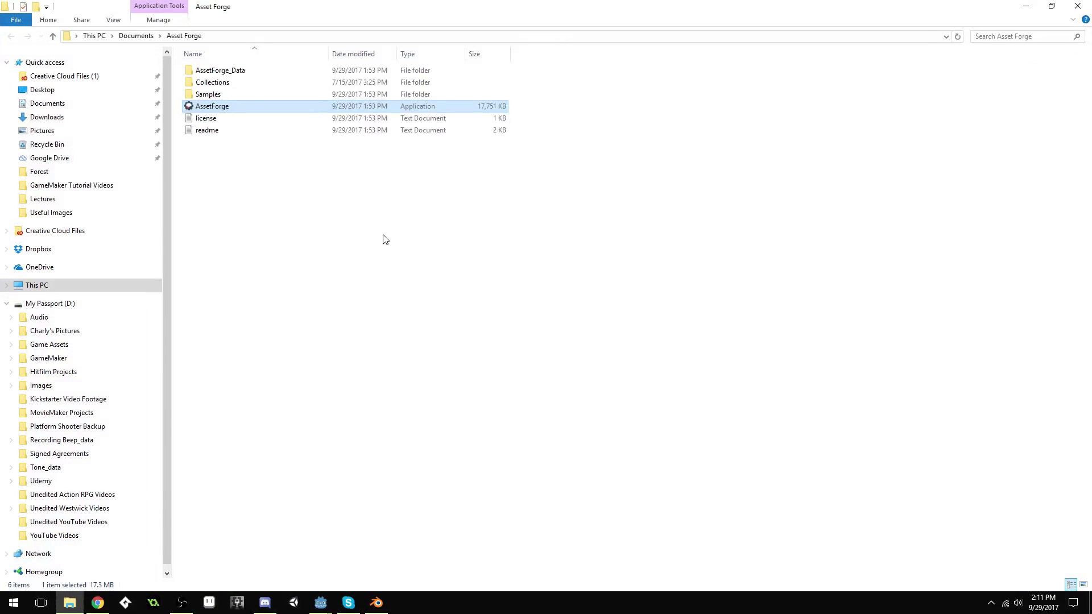
left_click(63, 105)
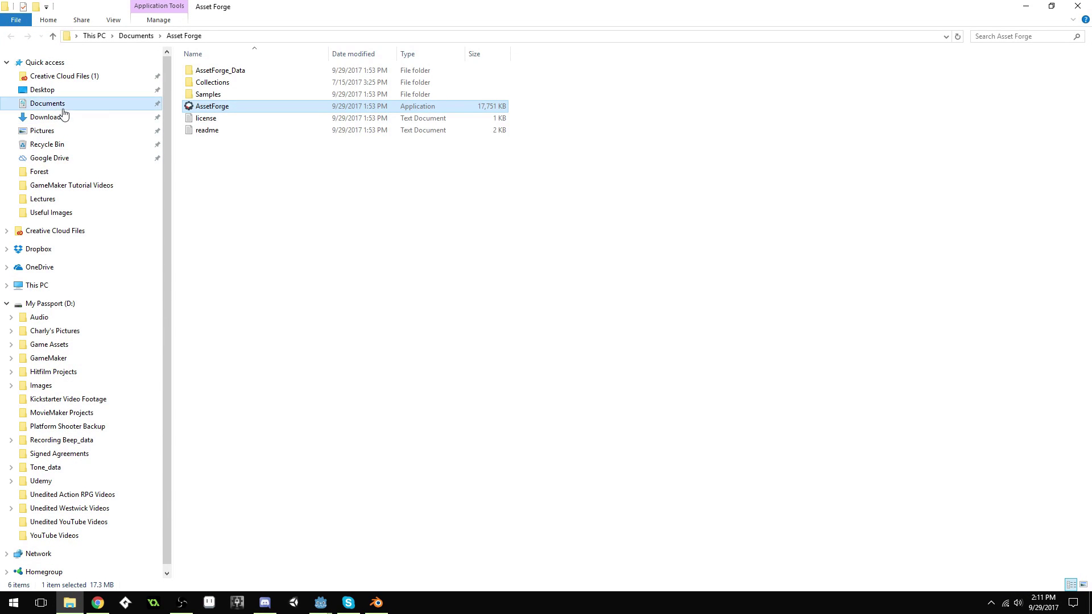
double_click(516, 9)
left_click_drag(482, 23, 507, 91)
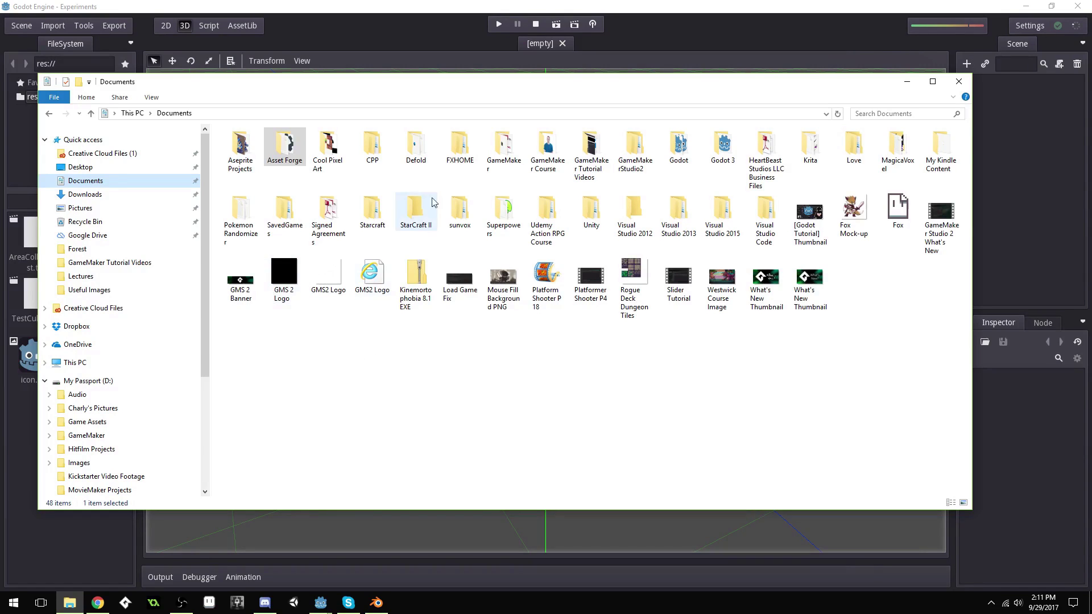
double_click(678, 146)
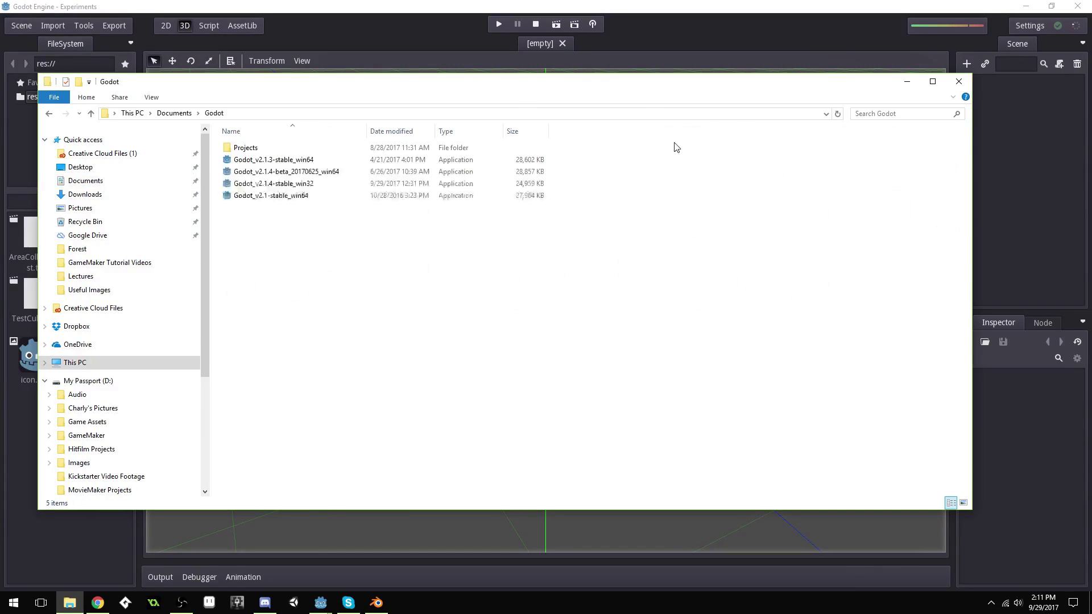
double_click(251, 148)
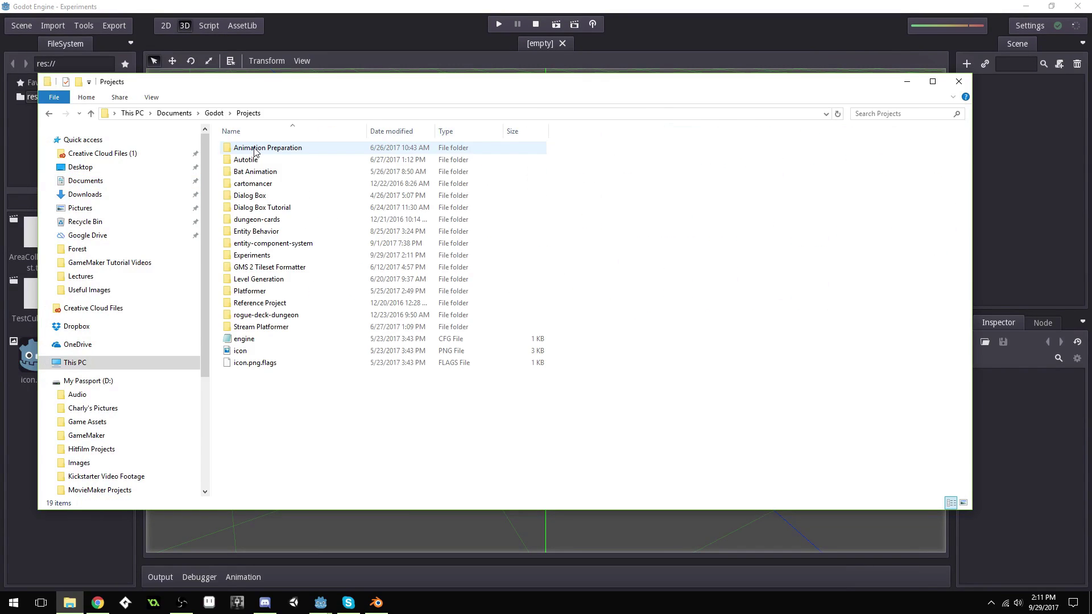
double_click(264, 257)
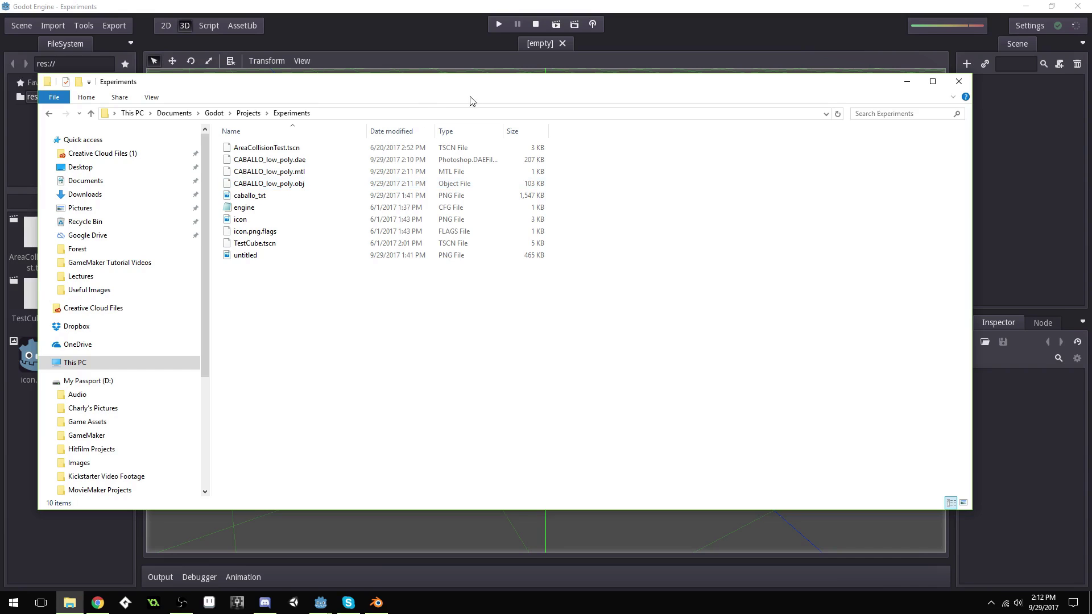
Drag CABALLO_low_poly.obj onto the Godot viewport and minimize Explorer
left_click_drag(470, 100, 316, 152)
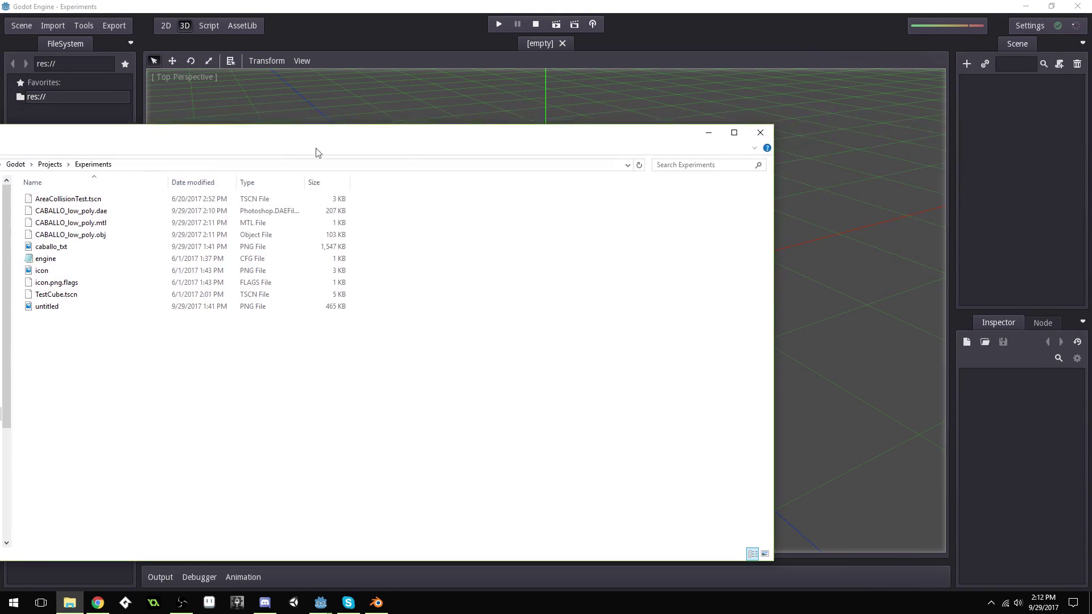
left_click_drag(407, 136, 581, 135)
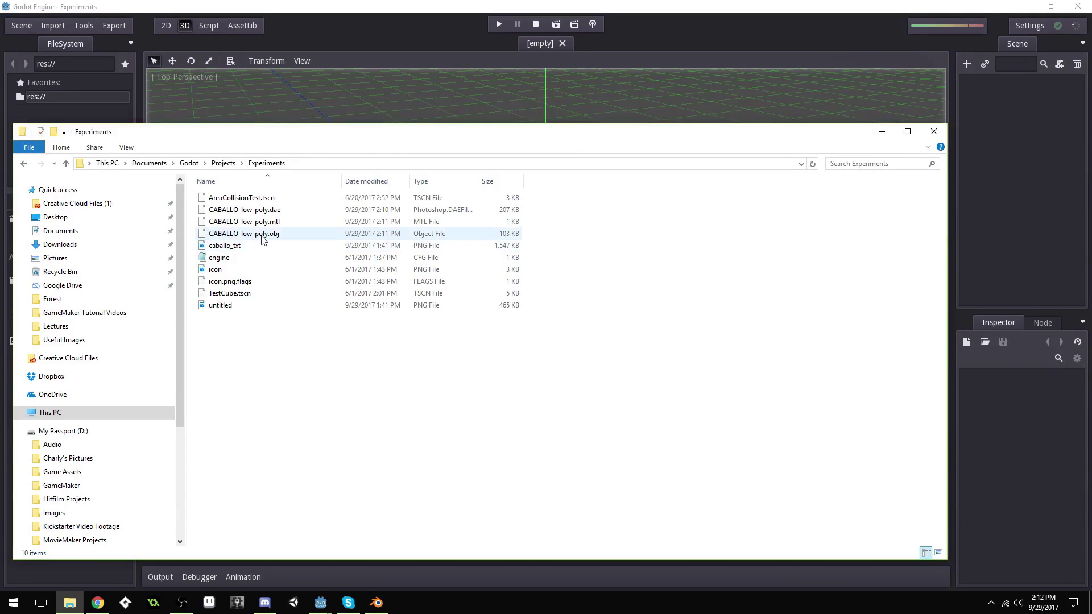
left_click_drag(263, 239, 434, 97)
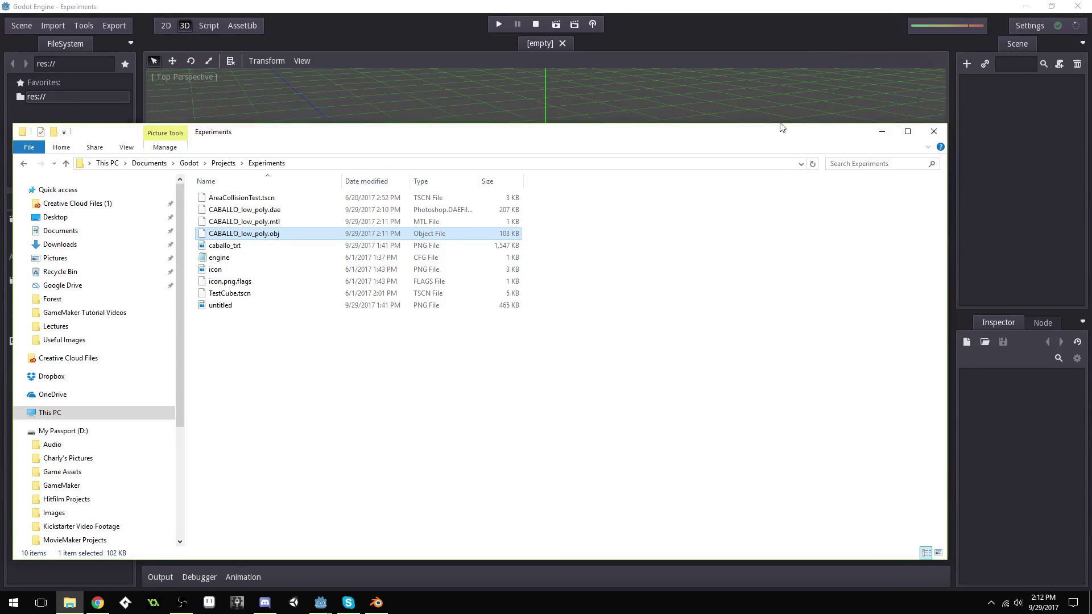
left_click(882, 131)
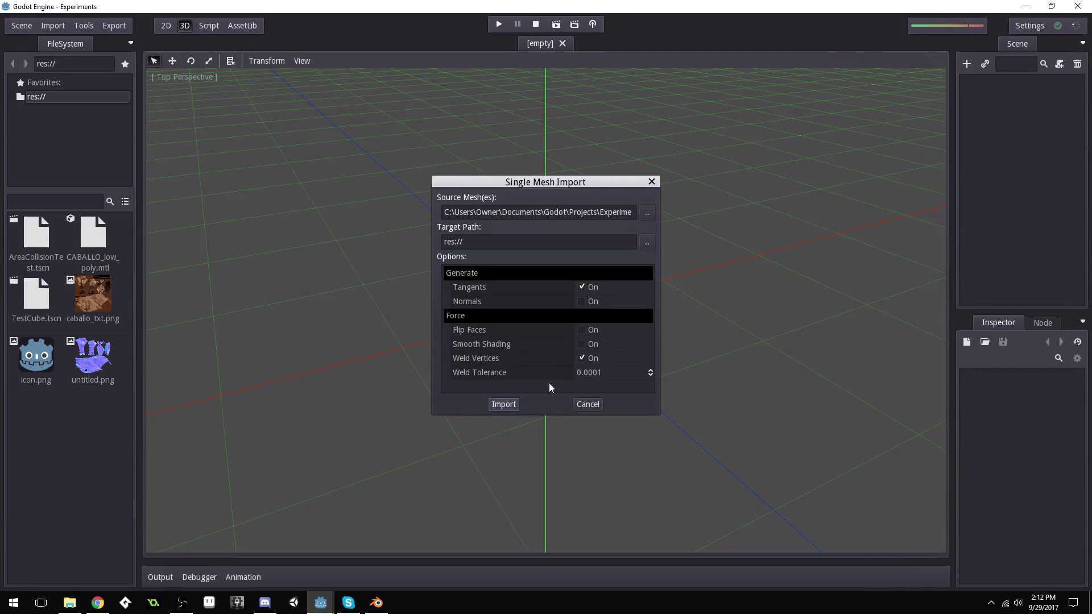
Import the horse OBJ via Single Mesh Import and select the resulting CABALLO_low_poly.msh
left_click(504, 404)
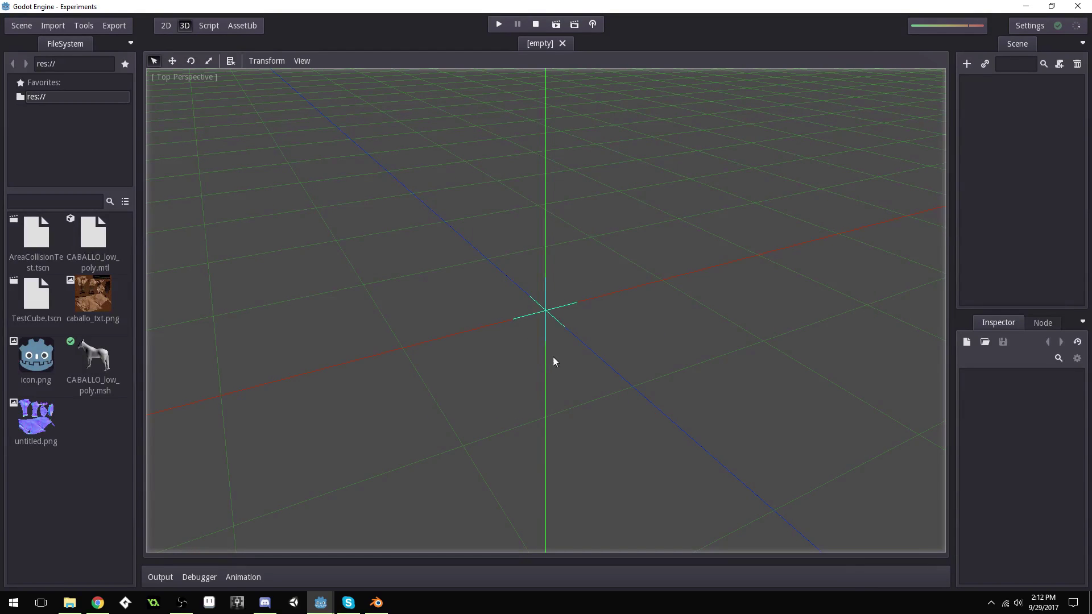
left_click(96, 351)
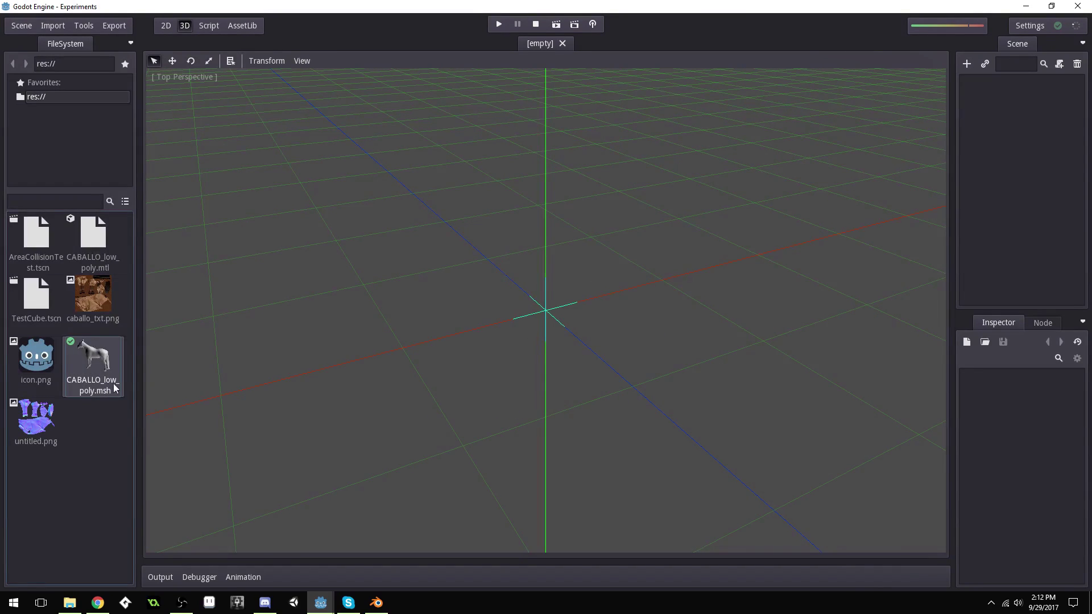
Add a plain Node as the scene root
left_click_drag(102, 364, 417, 146)
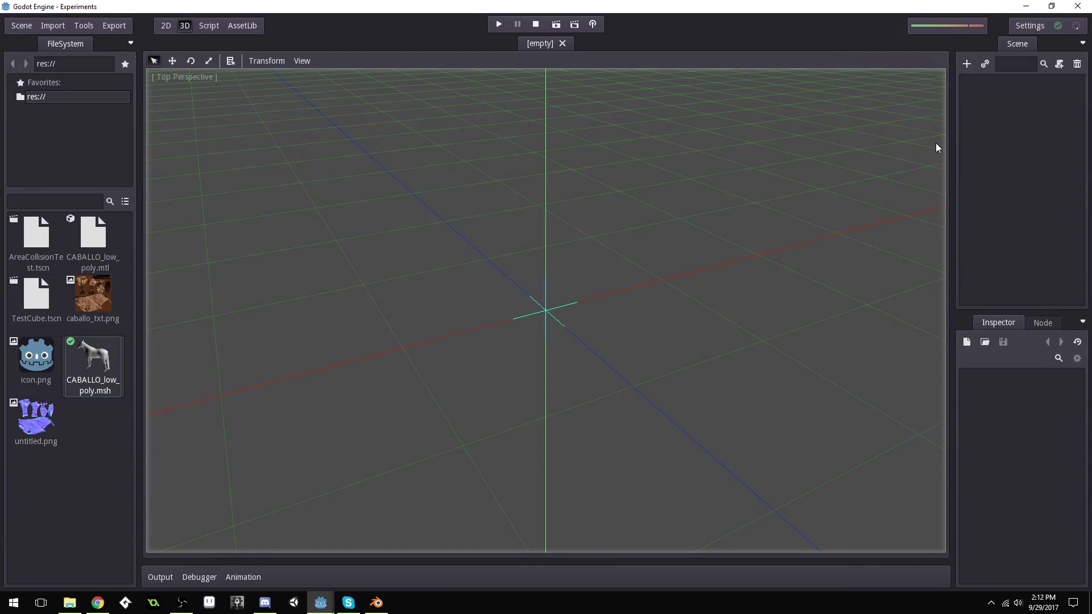
left_click(966, 63)
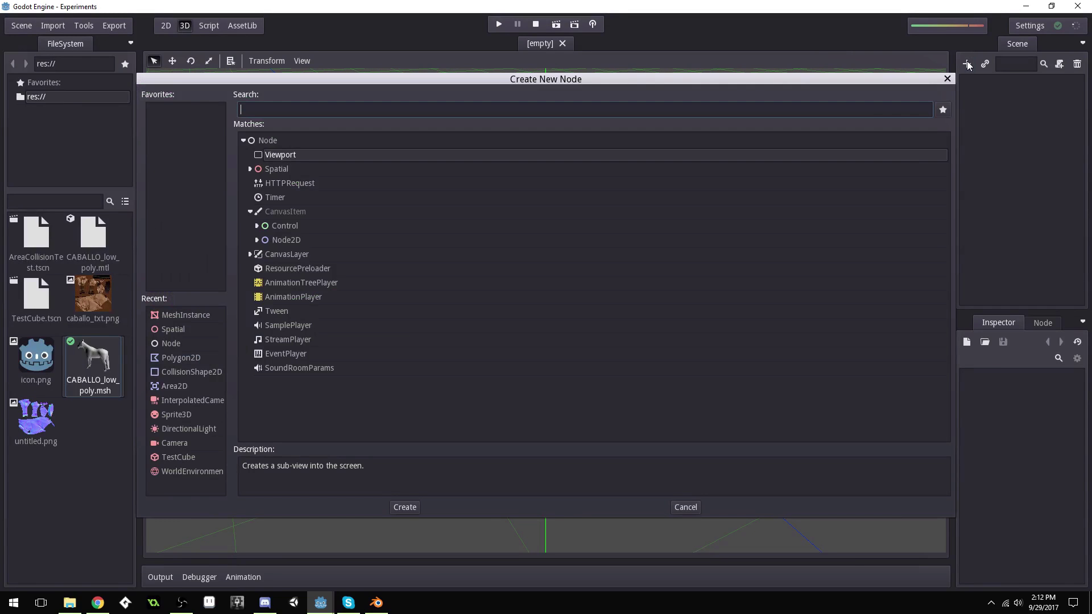
double_click(266, 140)
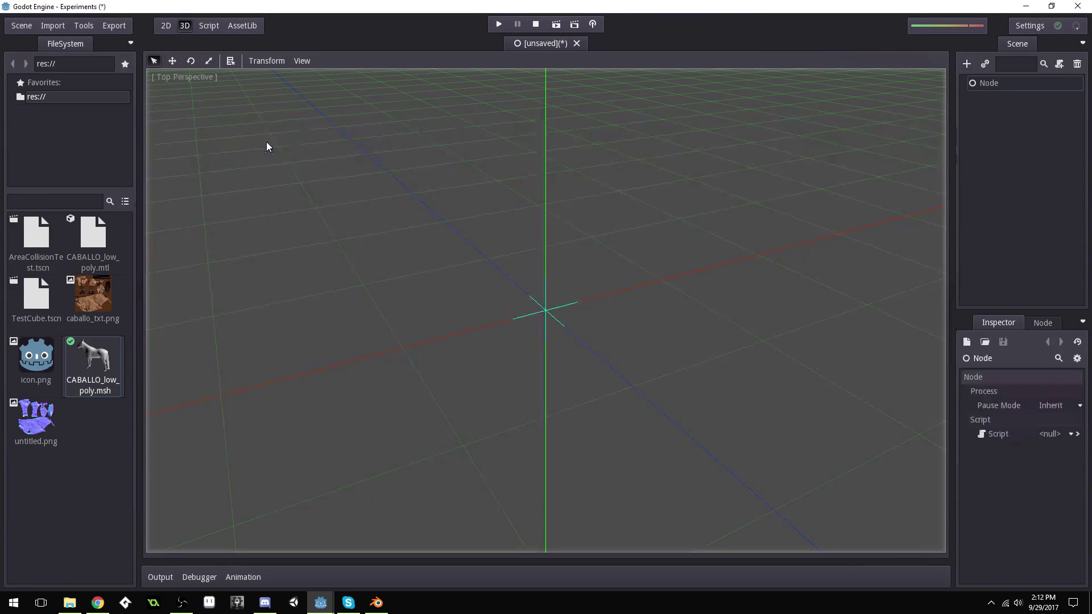
left_click(1000, 84)
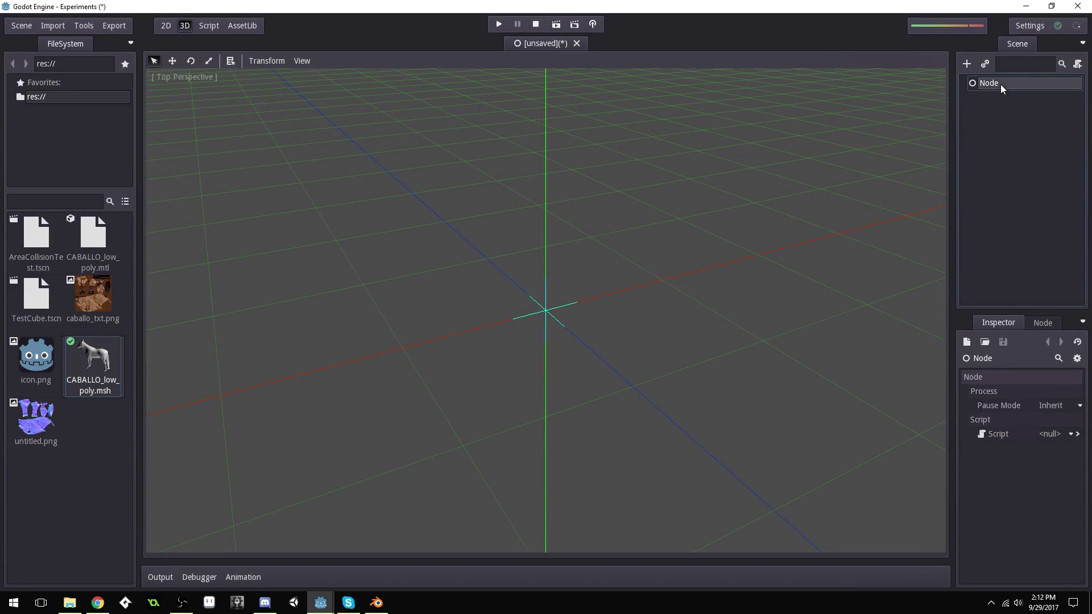
Add a MeshInstance child and assign CABALLO_low_poly.msh as its Mesh
left_click(965, 64)
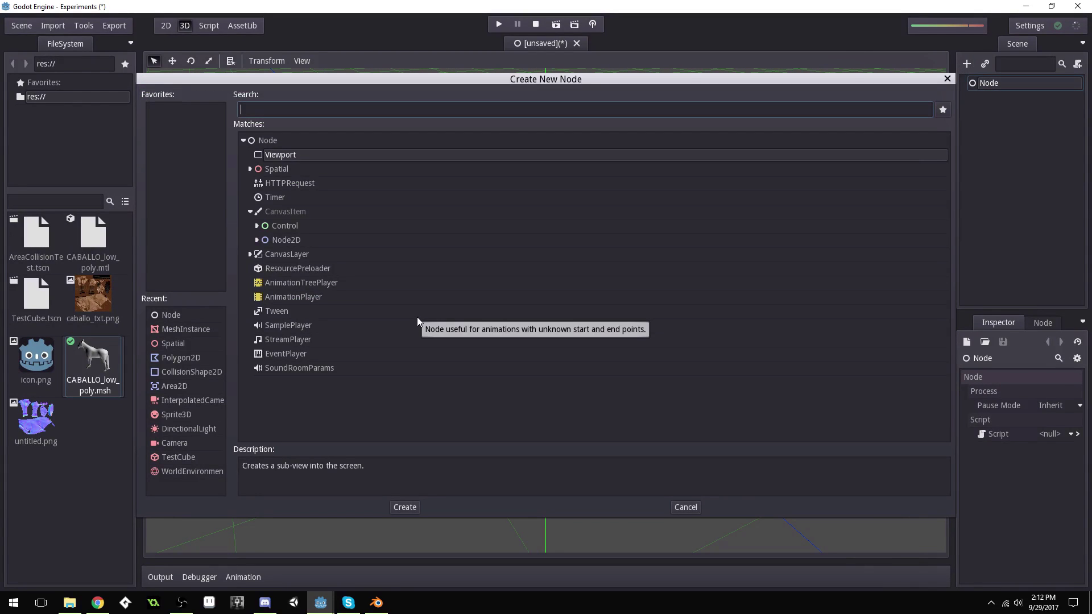
type("mesh")
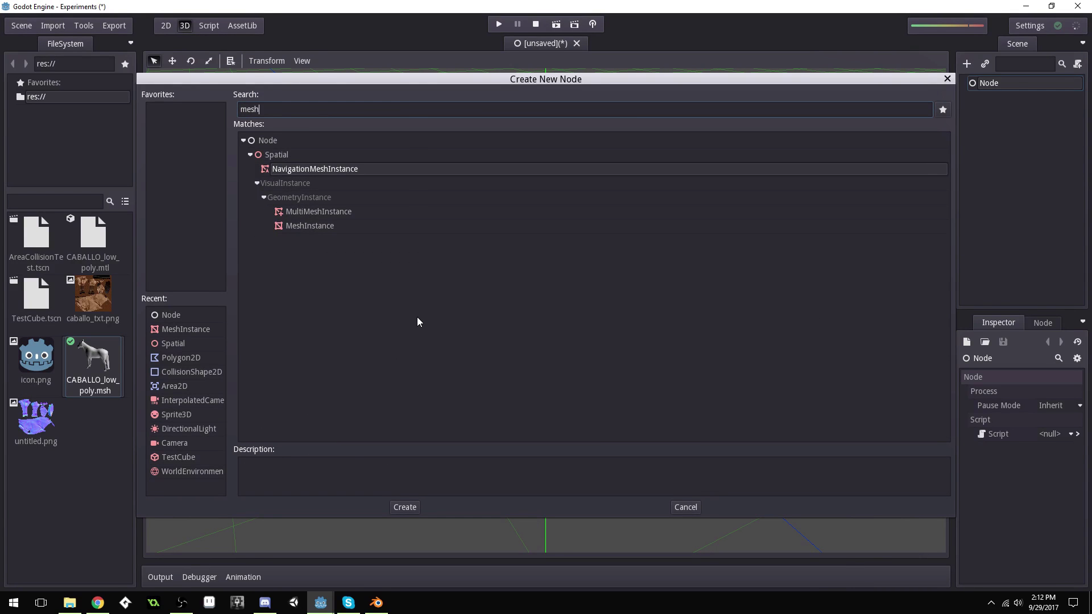
double_click(318, 227)
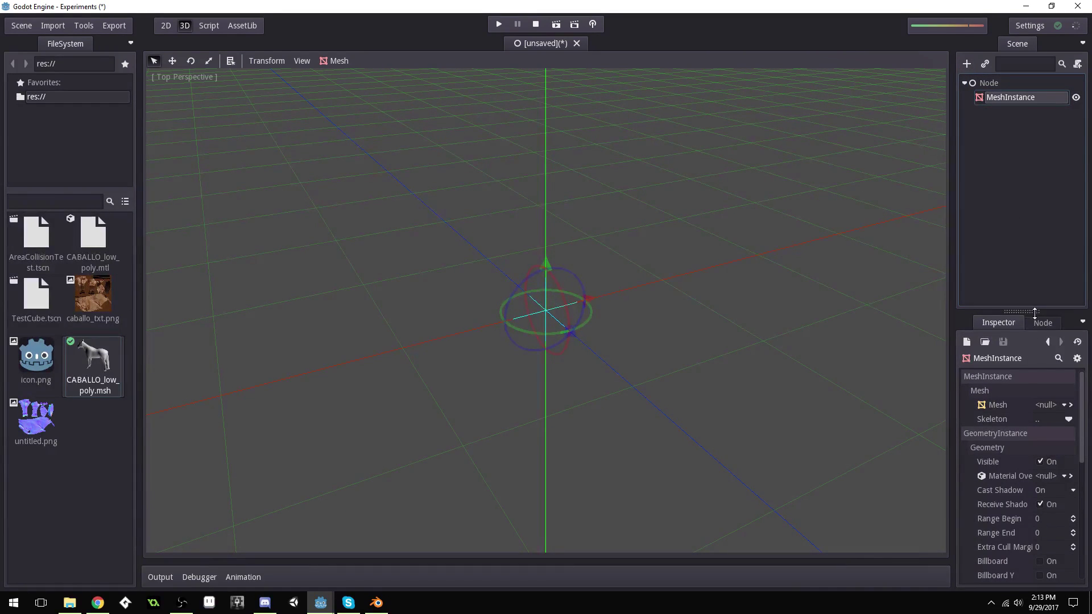
left_click_drag(1035, 312, 1034, 195)
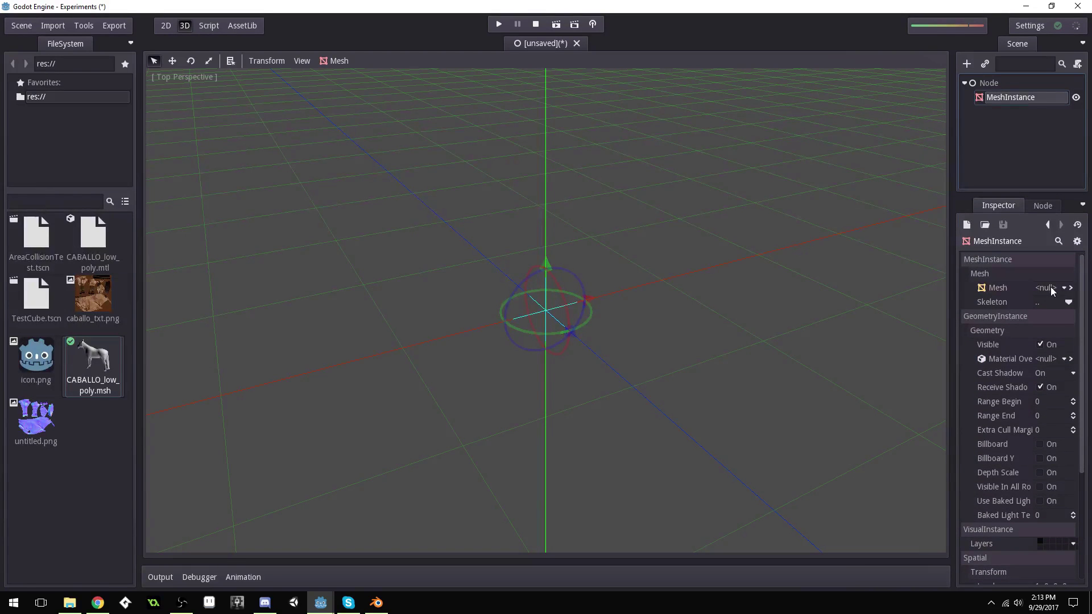
left_click_drag(109, 378, 1045, 288)
Open the horse mesh resource's own properties and widen the Inspector panel
scroll(713, 323, "down", 5)
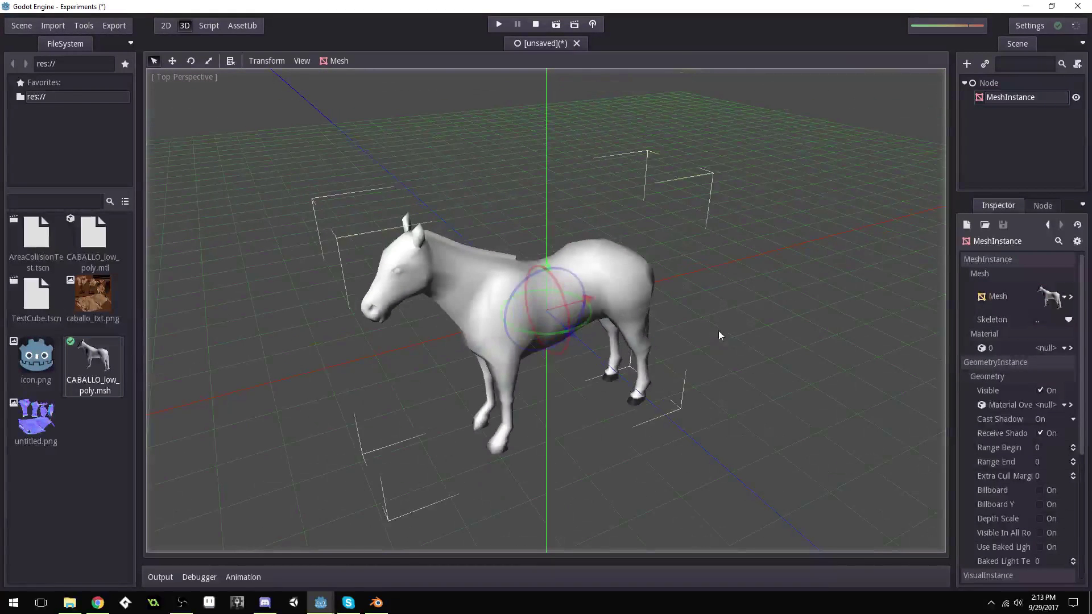
scroll(672, 383, "up", 1)
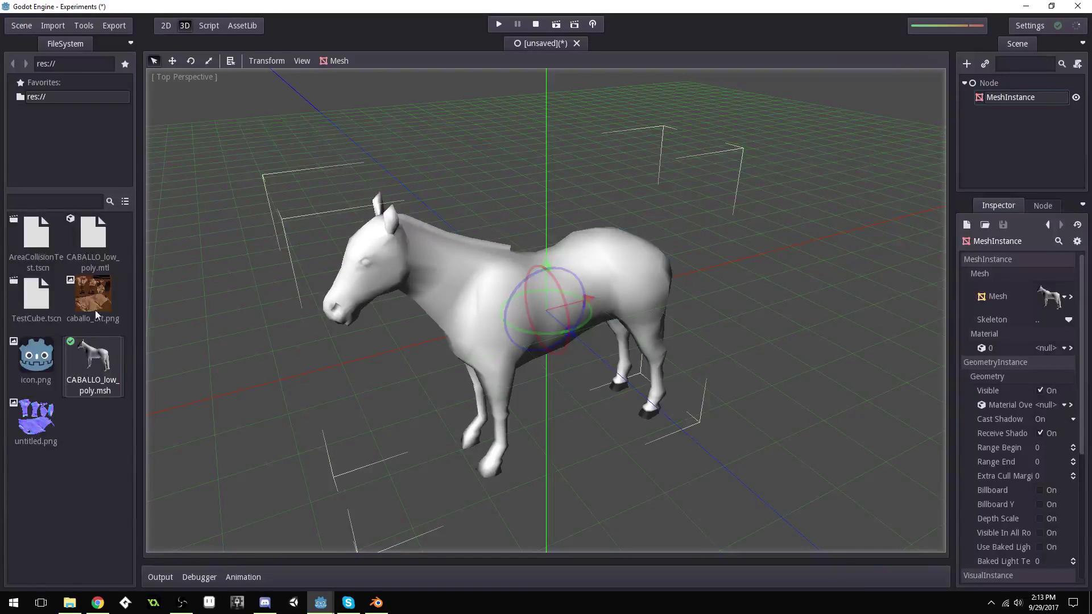
scroll(550, 348, "up", 2)
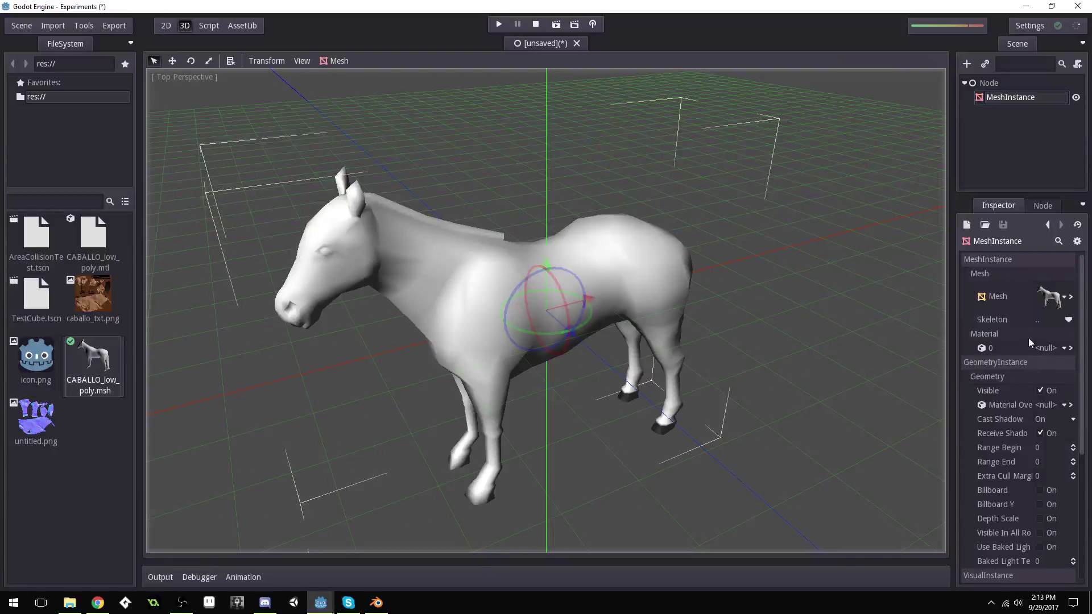
left_click(1072, 297)
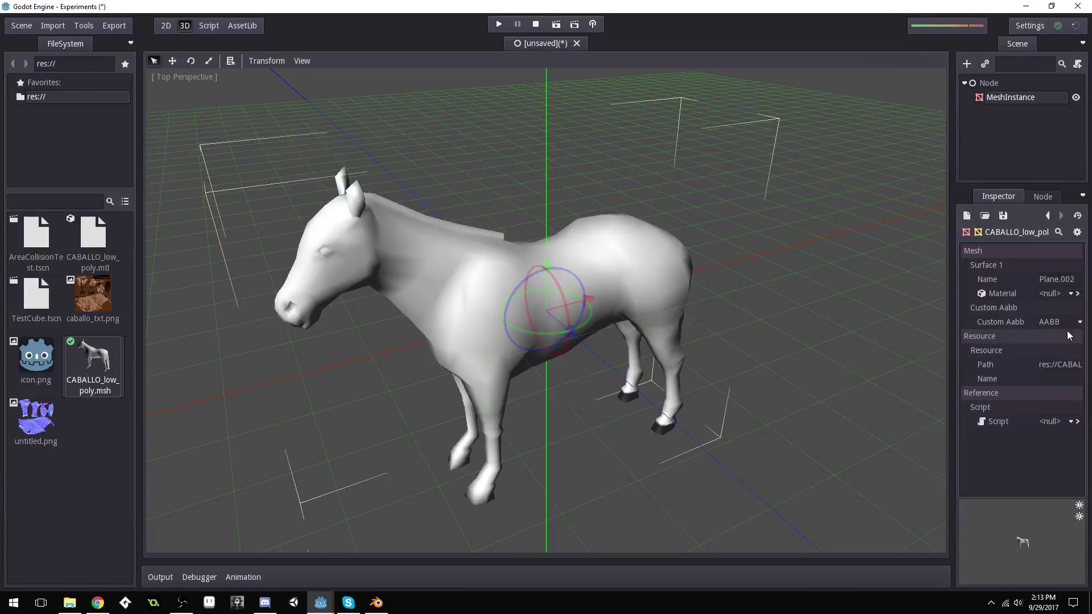
left_click_drag(952, 383, 861, 382)
Set Surface 1 Material to a new FixedMaterial and open that material's properties
left_click(1069, 295)
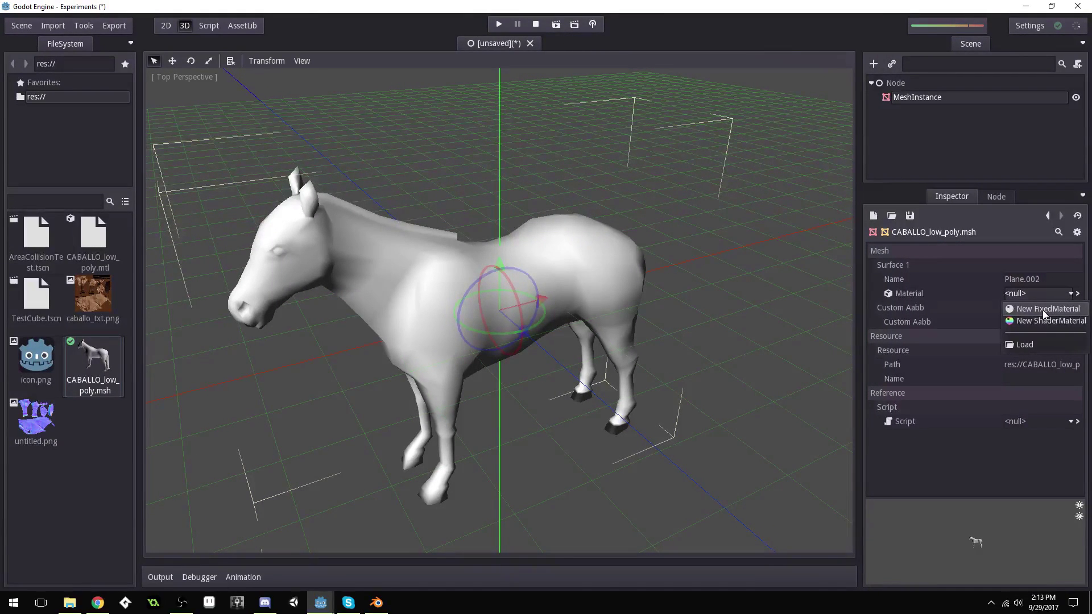
left_click(1043, 309)
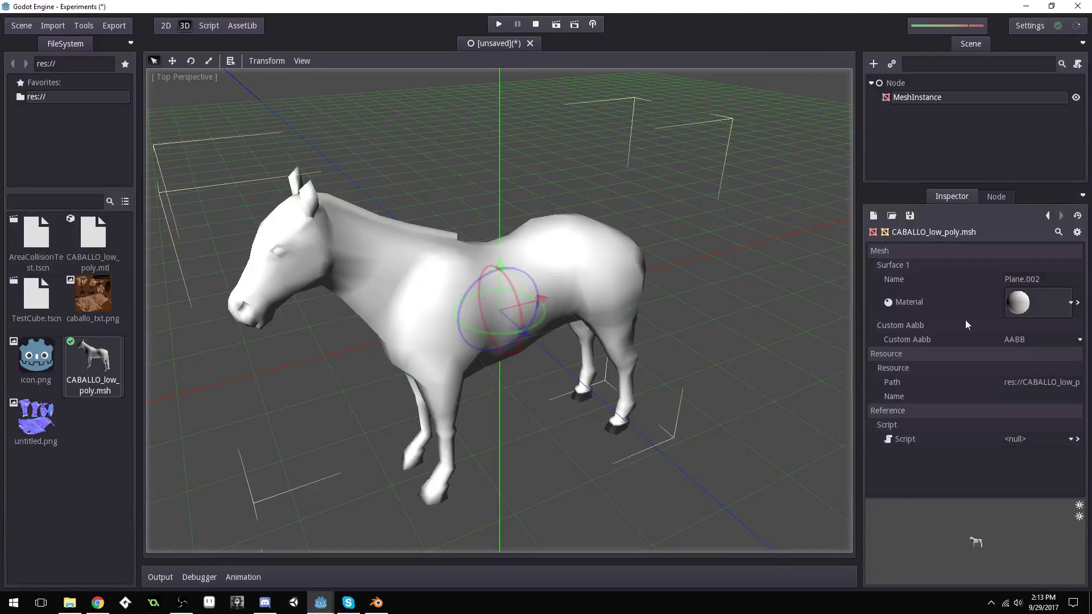
left_click(1078, 303)
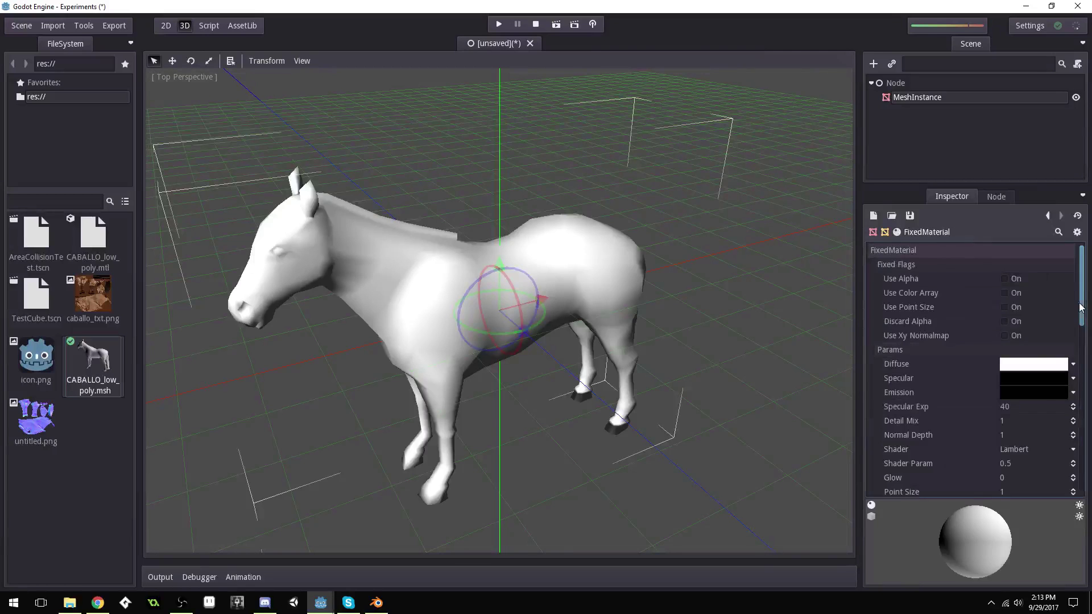
scroll(968, 308, "down", 10)
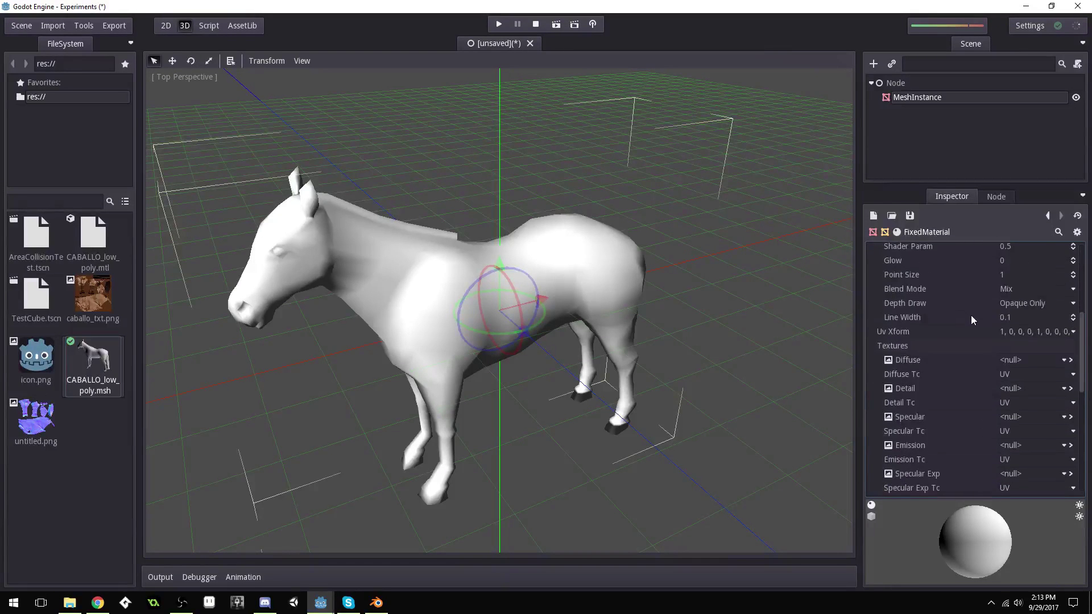
scroll(972, 322, "down", 3)
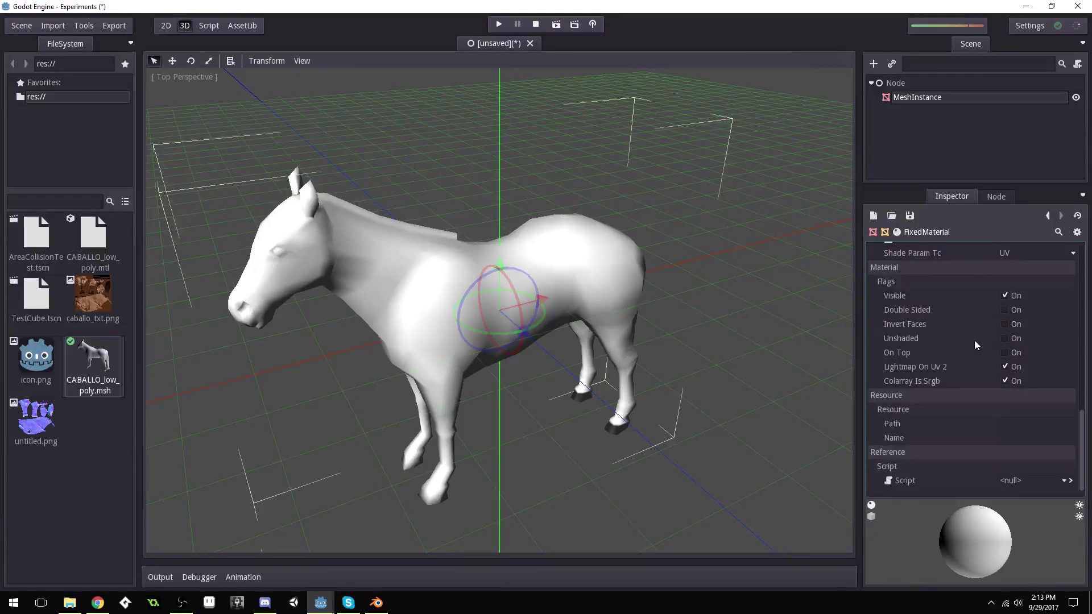
scroll(978, 374, "up", 6)
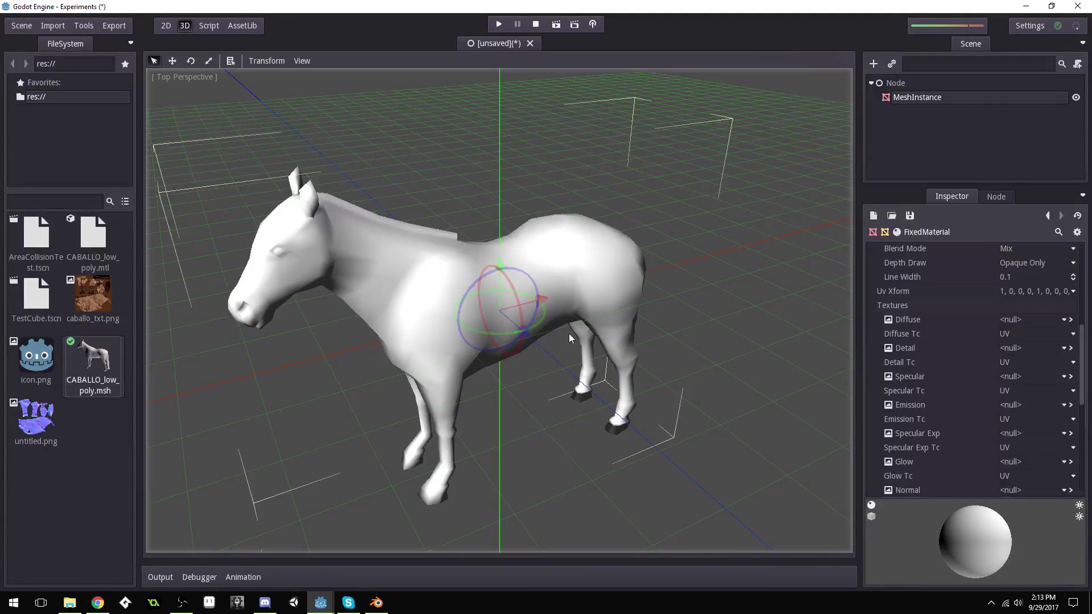
Put caballo_txt.png into the FixedMaterial's Diffuse slot, then orbit to a side view of the horse
left_click(97, 295)
left_click_drag(97, 296, 1014, 320)
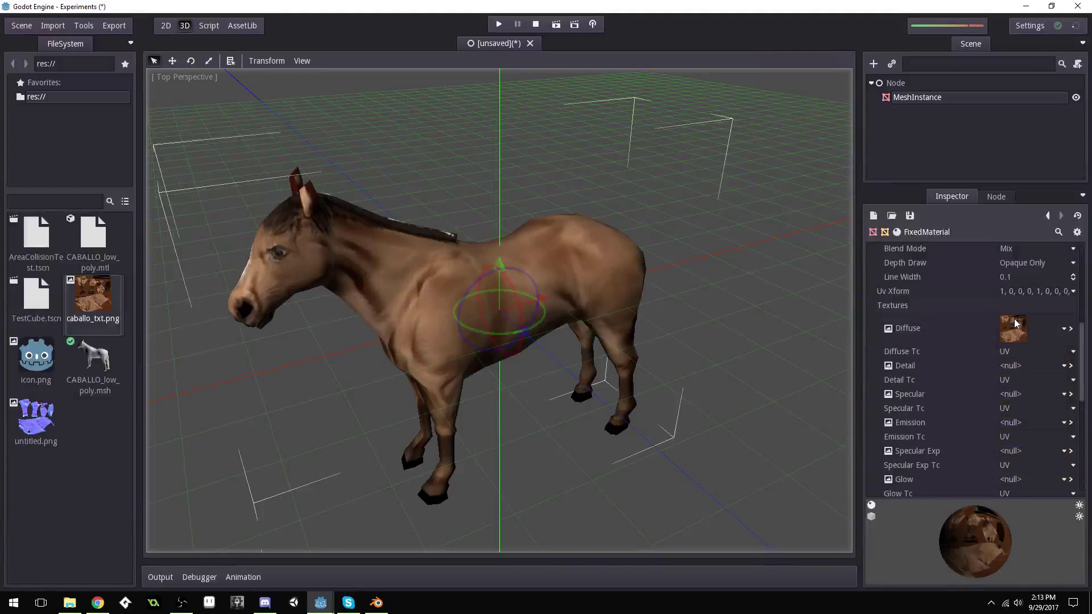
middle_click_drag(451, 432, 493, 373)
scroll(422, 292, "up", 5)
scroll(493, 373, "down", 3)
scroll(493, 369, "down", 3)
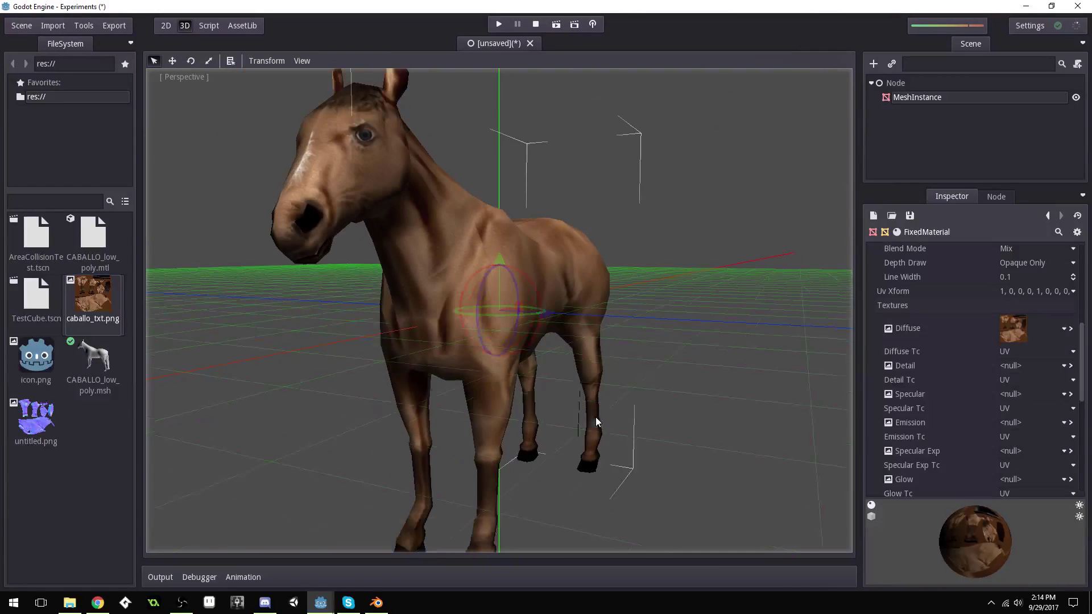
middle_click_drag(596, 417, 564, 407)
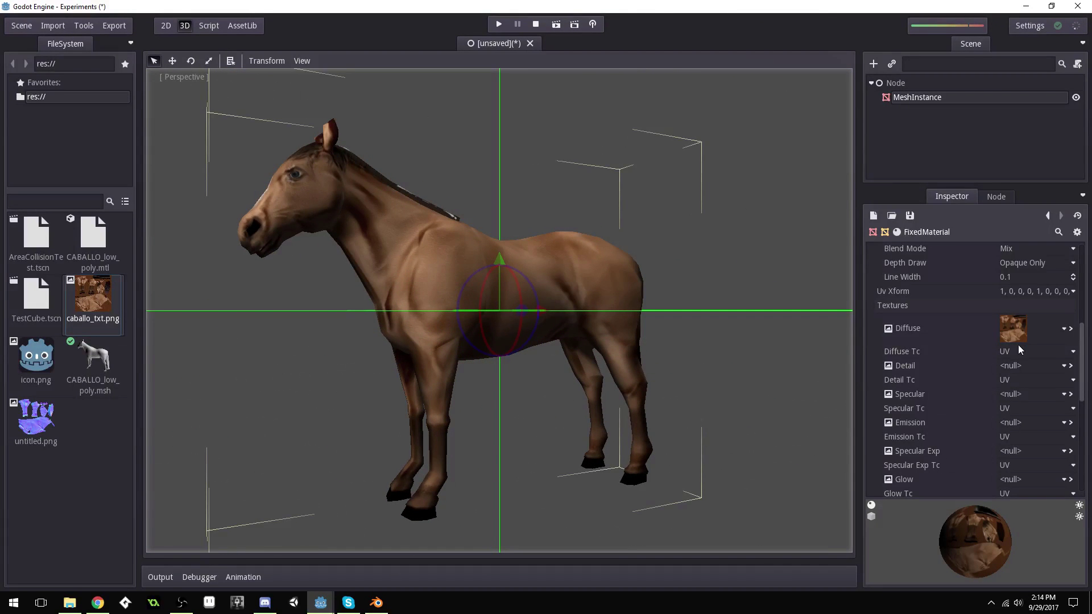
scroll(1005, 359, "down", 5)
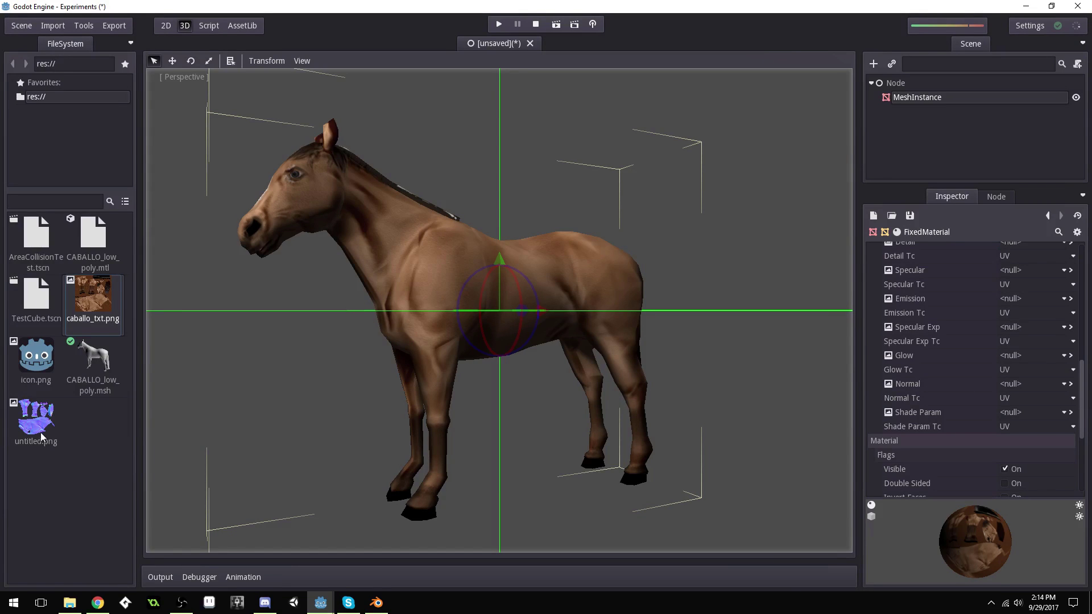
Put untitled.png into the FixedMaterial's Normal slot and orbit to check the shading
left_click_drag(40, 435, 1012, 387)
scroll(355, 251, "up", 5)
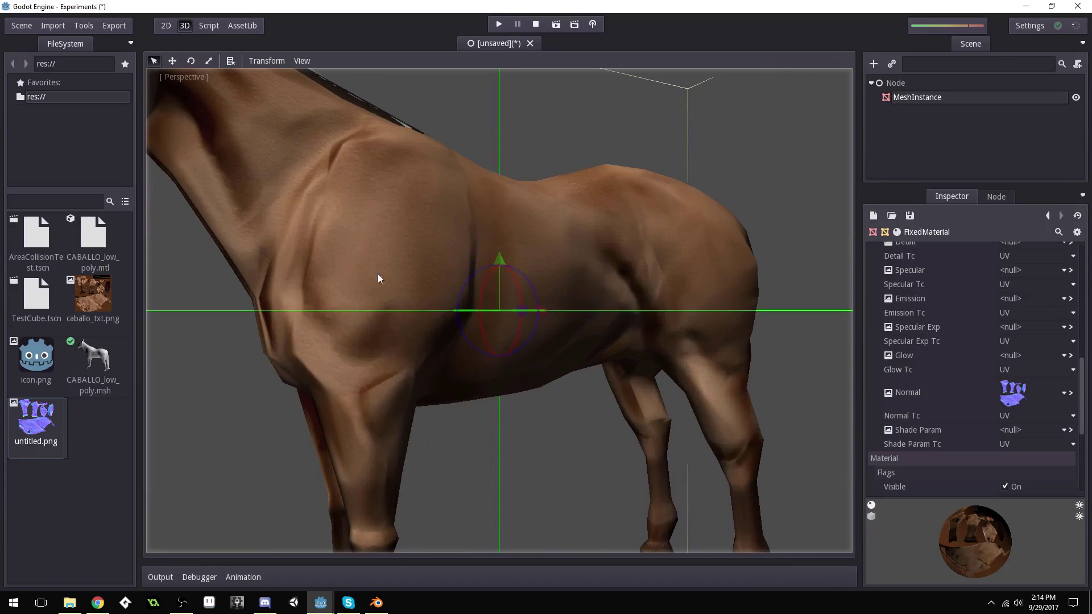
scroll(378, 274, "down", 5)
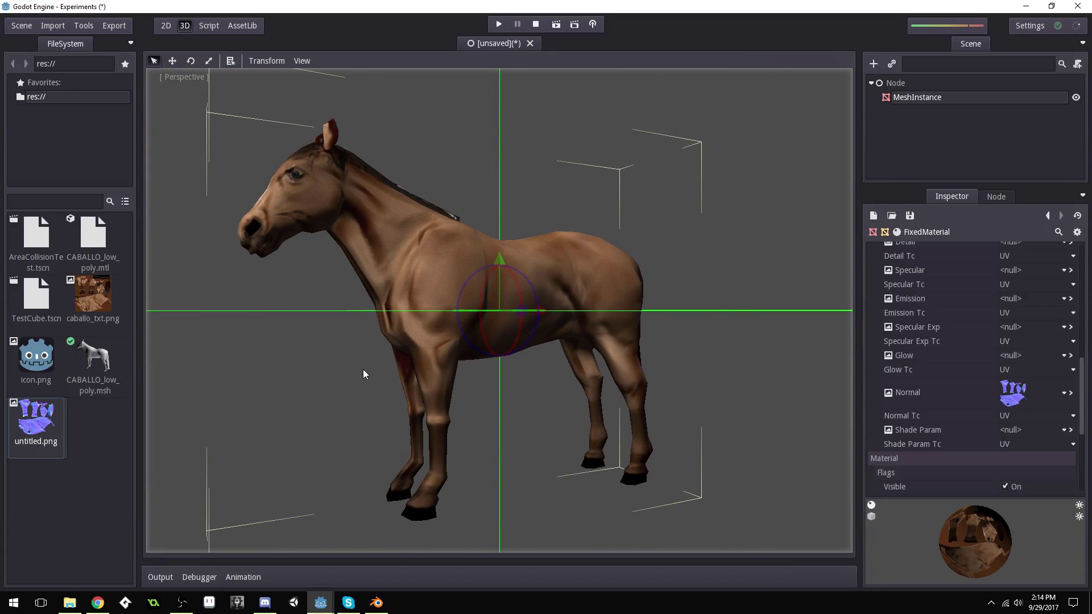
mouse_move(363, 369)
middle_mouse_down()
mouse_move(465, 380)
mouse_move(381, 371)
mouse_move(368, 381)
middle_mouse_up()
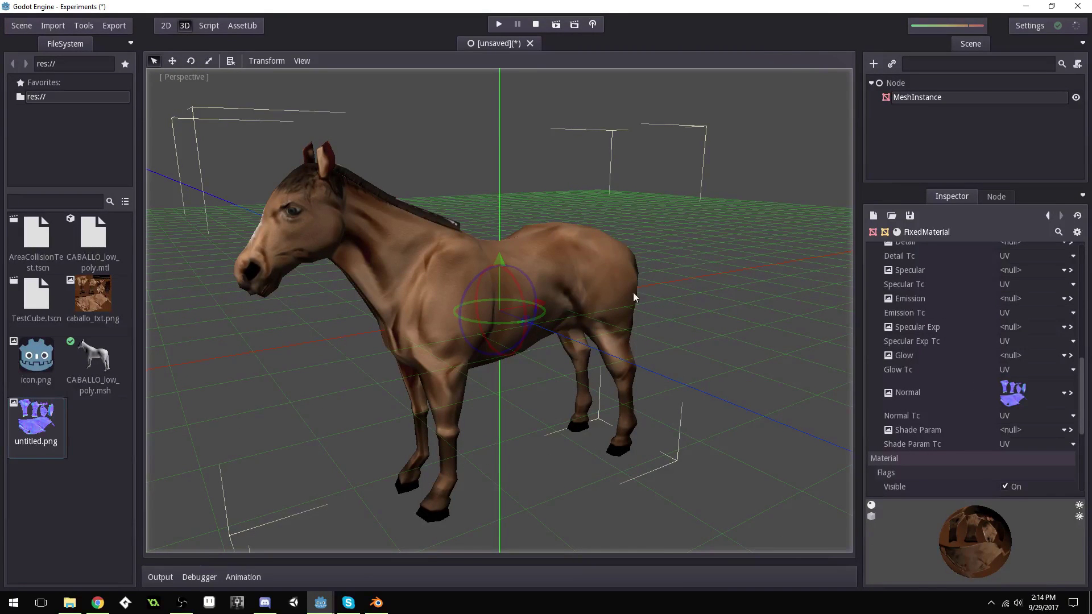
scroll(452, 295, "up", 4)
scroll(451, 296, "down", 2)
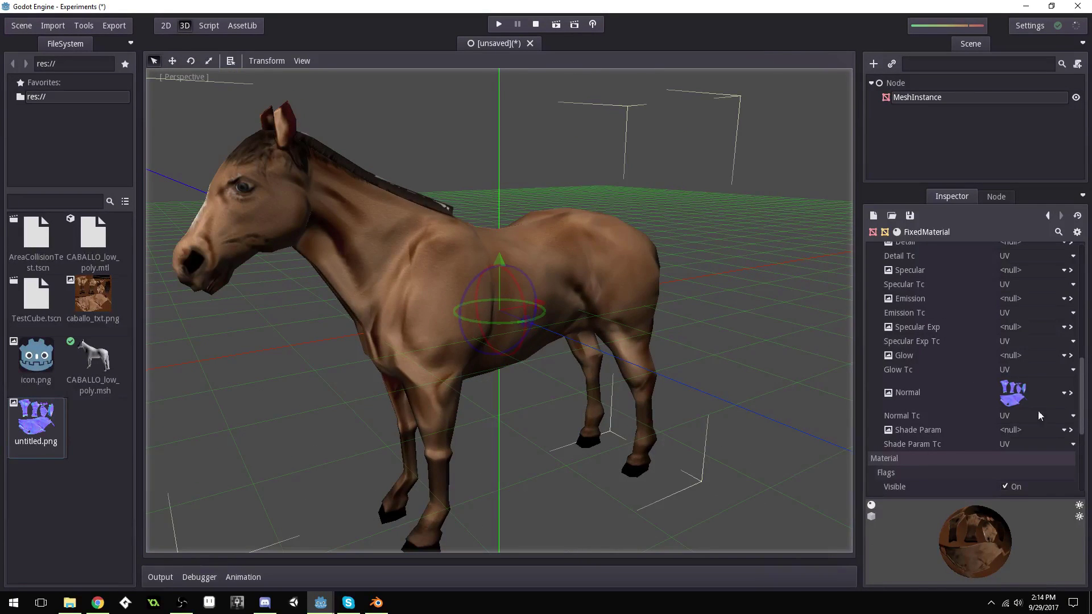
middle_click_drag(460, 313, 495, 318)
scroll(511, 349, "down", 5)
scroll(510, 350, "up", 5)
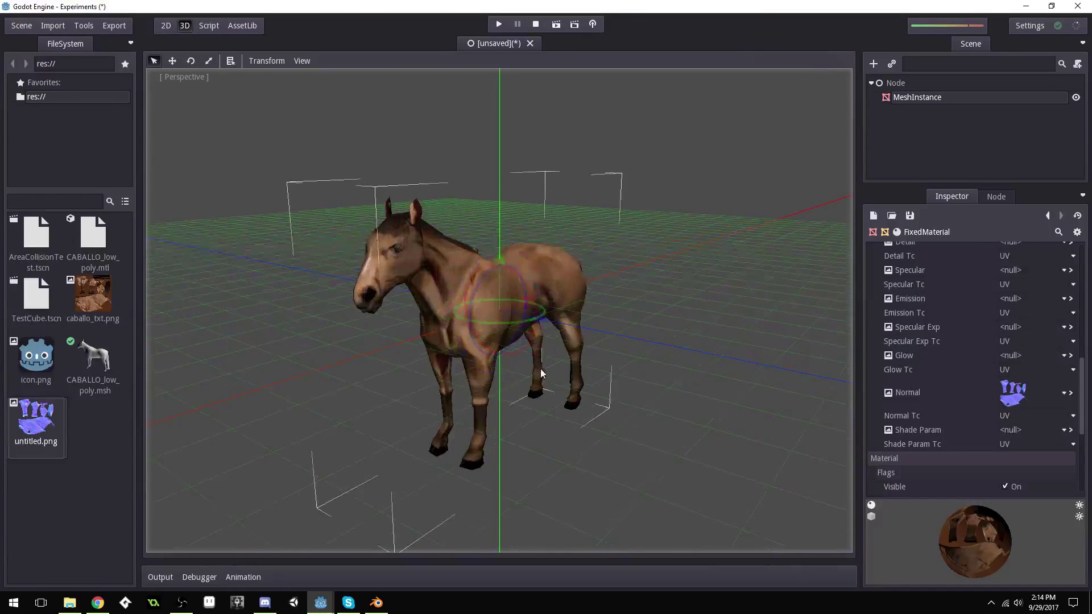
mouse_move(568, 407)
middle_mouse_down()
mouse_move(573, 393)
mouse_move(569, 423)
middle_mouse_up()
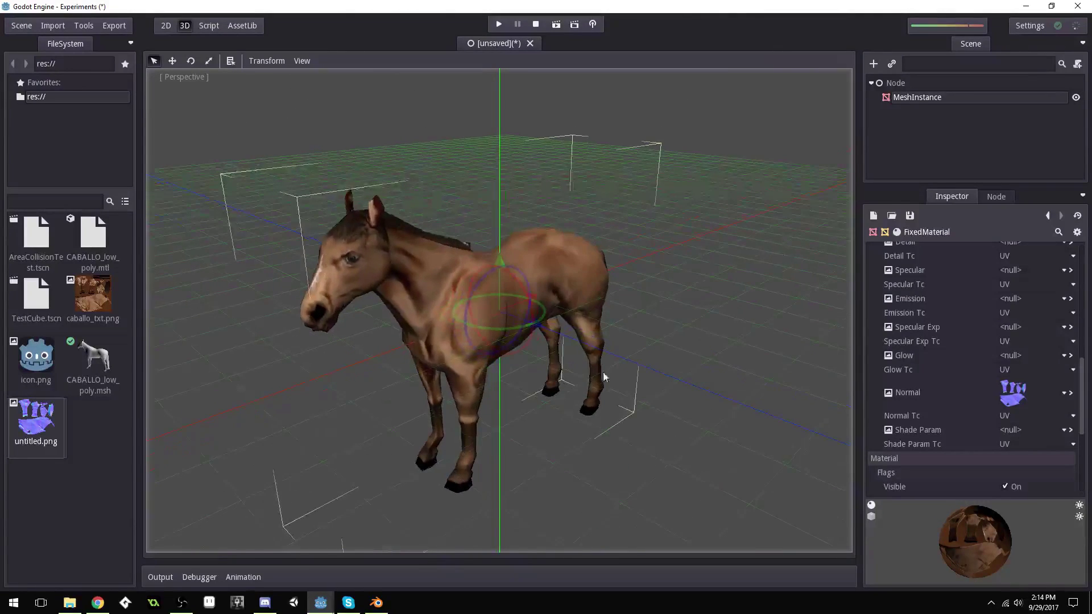
Move the horse up and to the left of the scene origin with the translate gizmo
left_click_drag(503, 264, 502, 206)
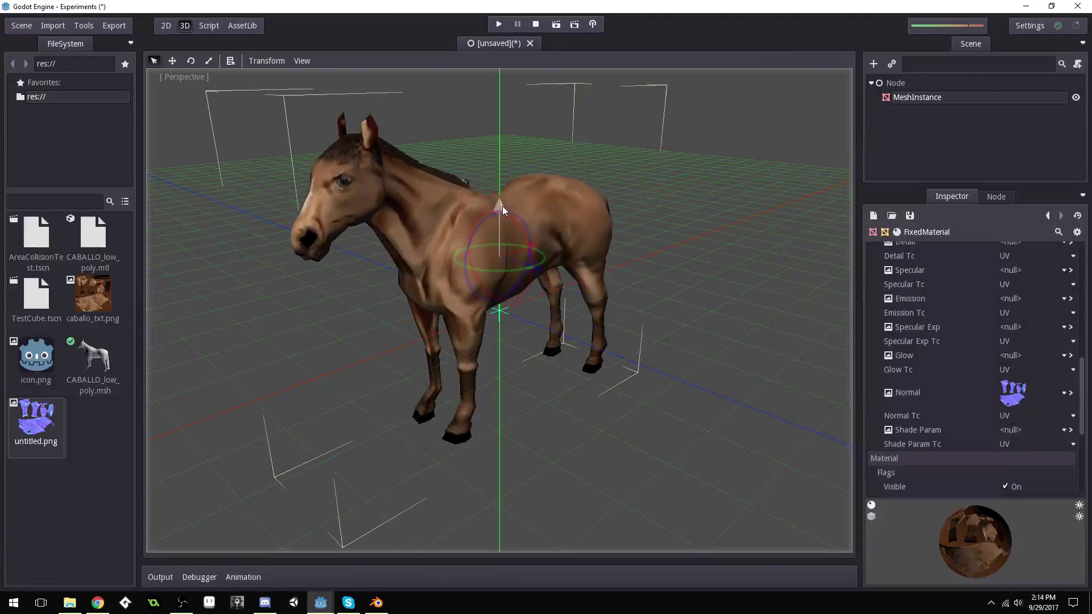
left_click_drag(538, 247, 566, 250)
left_click_drag(525, 200, 523, 159)
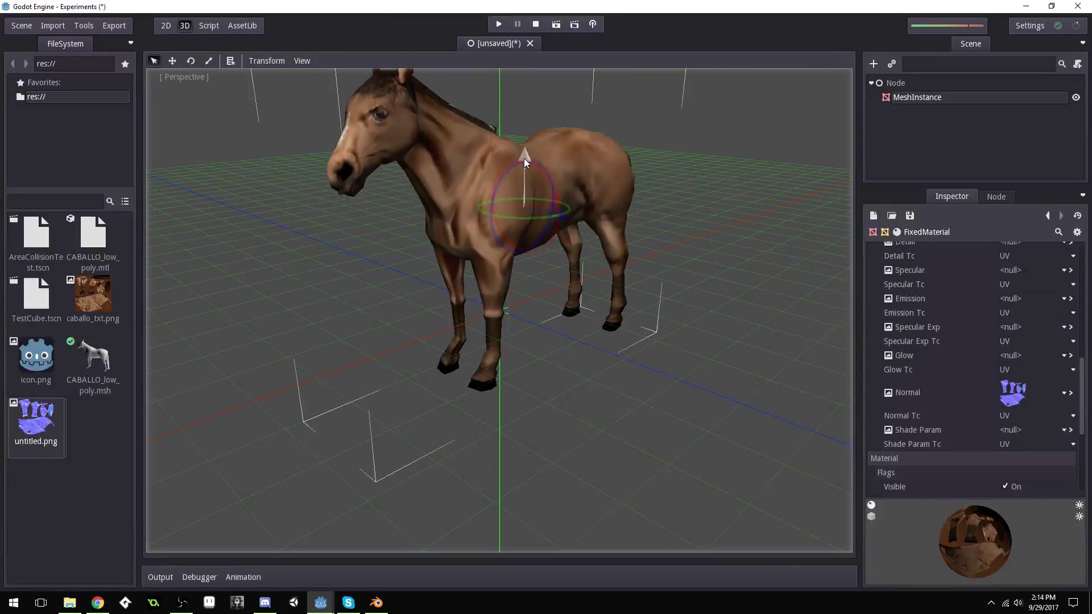
left_click_drag(555, 204, 543, 210)
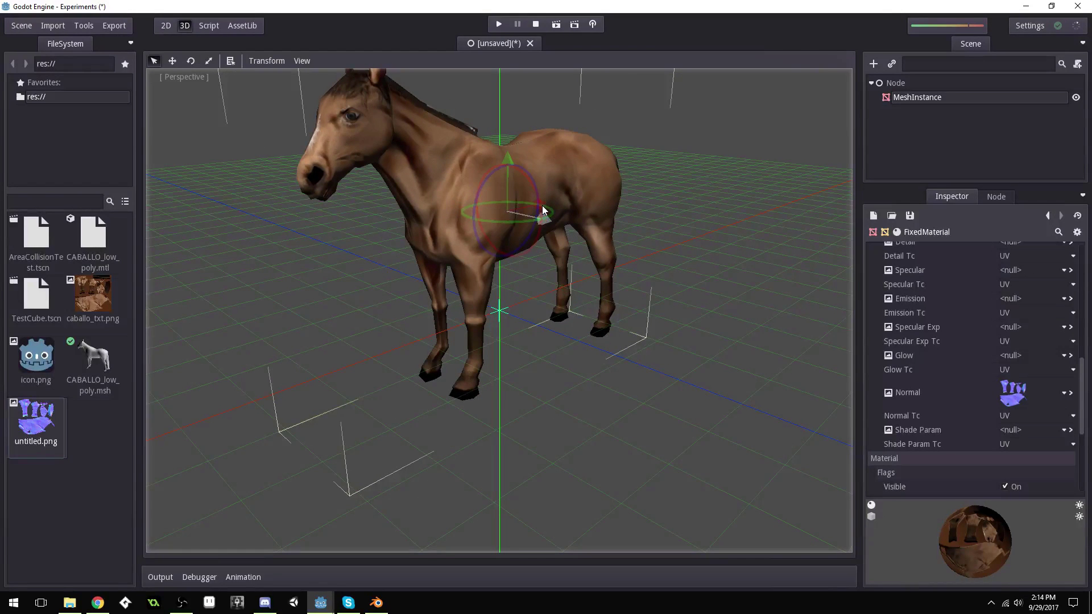